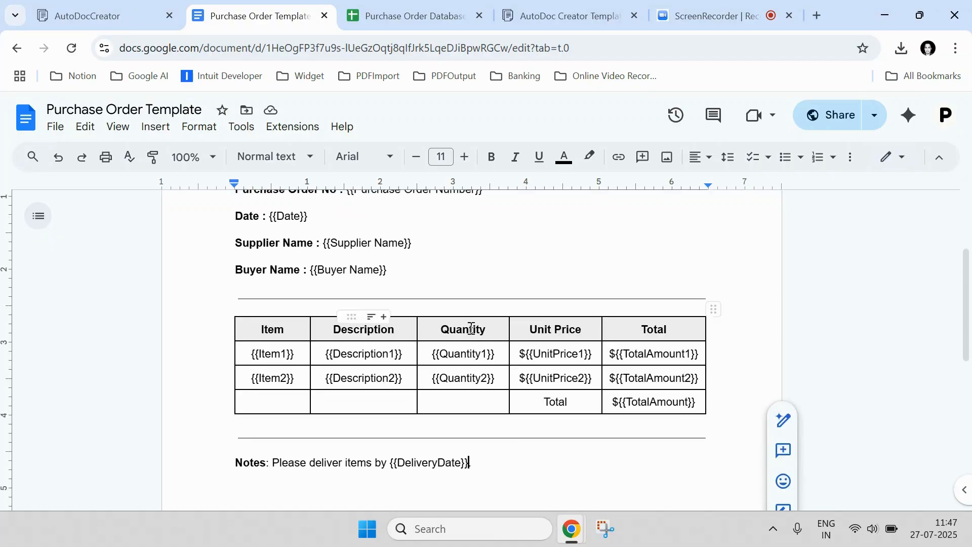
Step: Highlight the {{Purchase Order Number}} and {{Supplier Name}} placeholders, then bring up the Purchase Order Database
scroll(473, 335, up, 7)
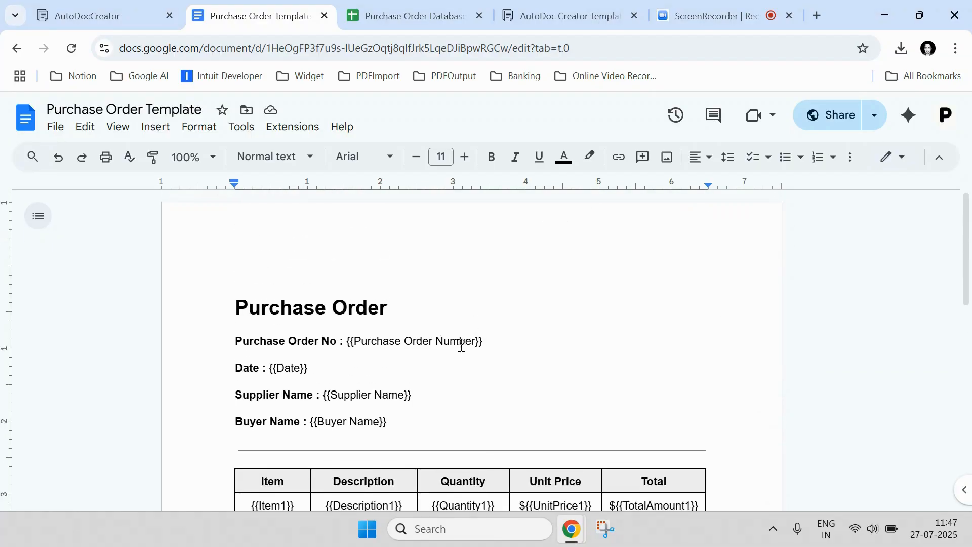
drag(355, 344, 477, 340)
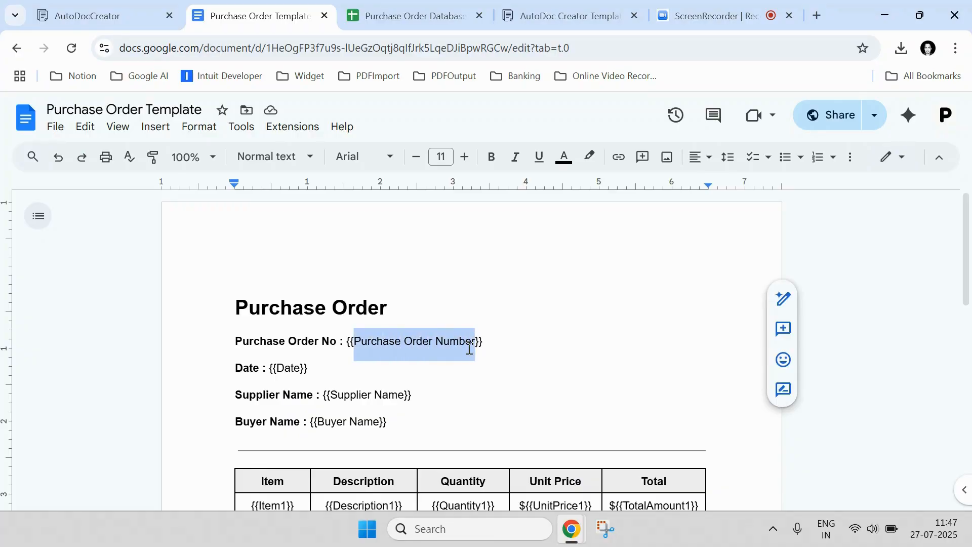
click(383, 342)
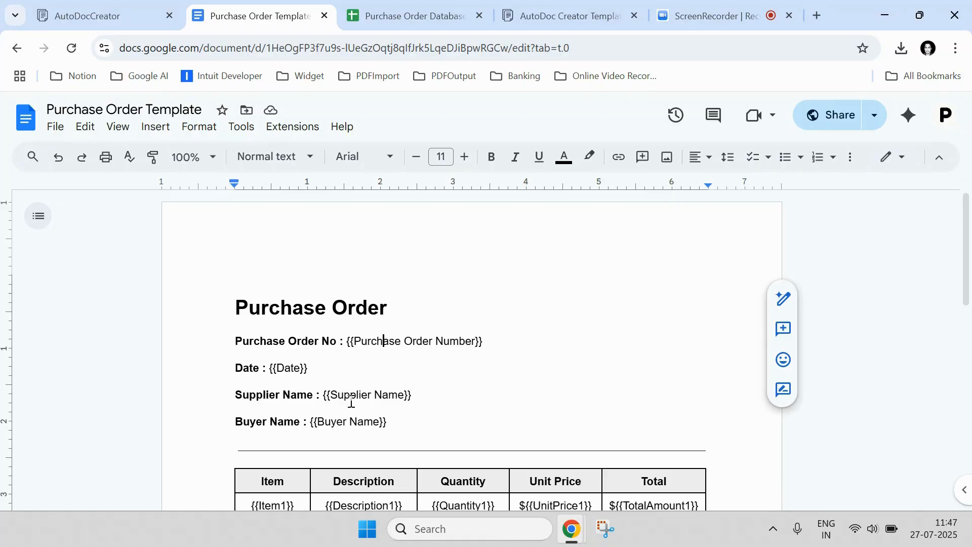
scroll(400, 386, down, 5)
scroll(400, 381, up, 4)
drag(404, 319, 334, 322)
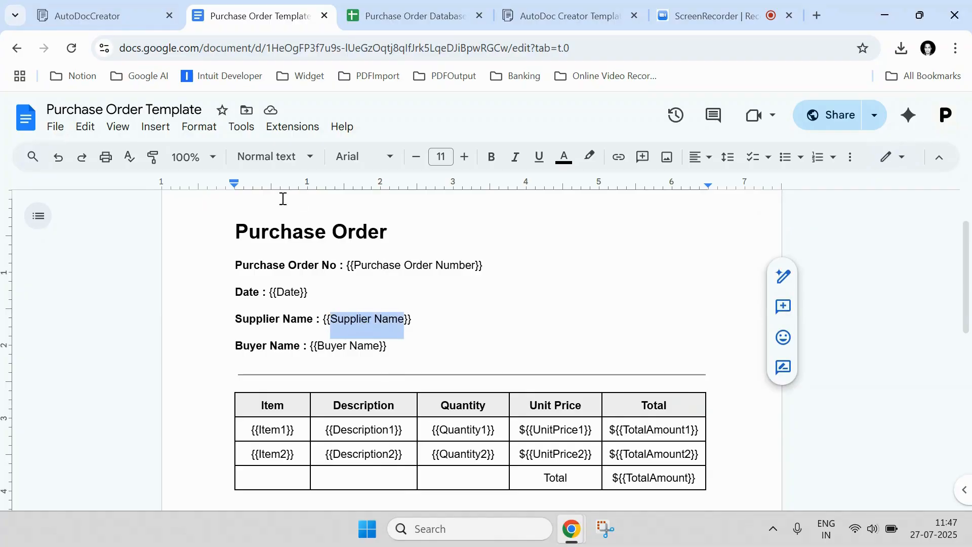
click(385, 6)
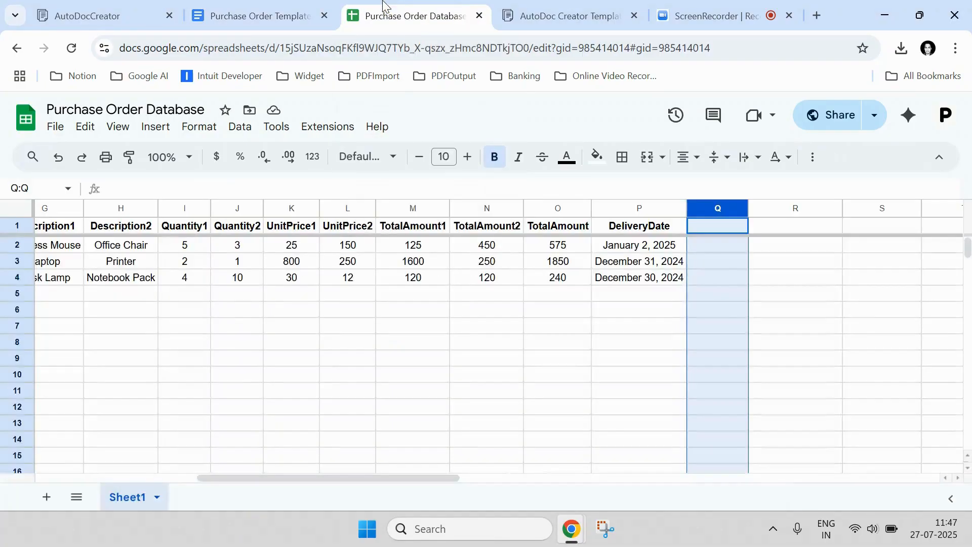
Step: Check the Purchase Order Number, Date, Supplier Name and Buyer Name headers in A1–D1
click(230, 323)
drag(276, 481, 96, 476)
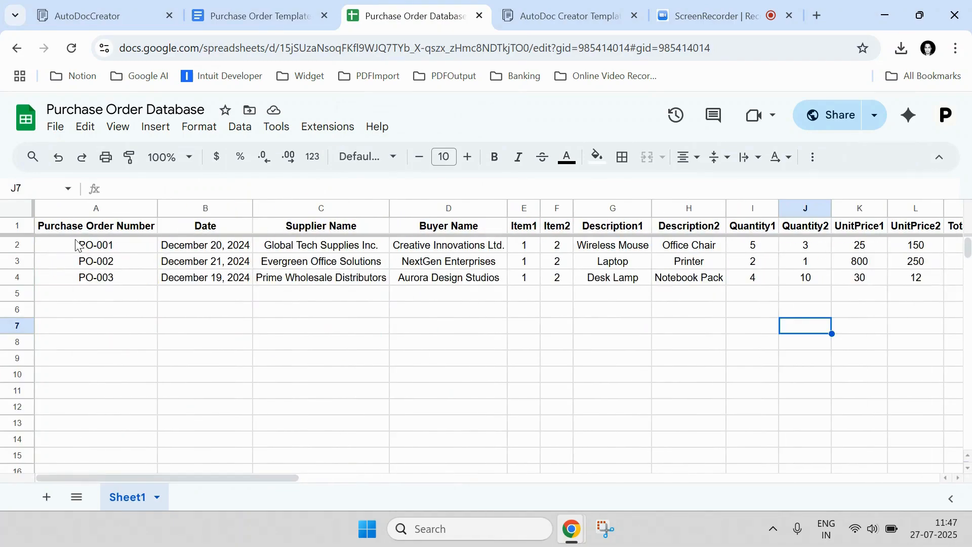
click(87, 232)
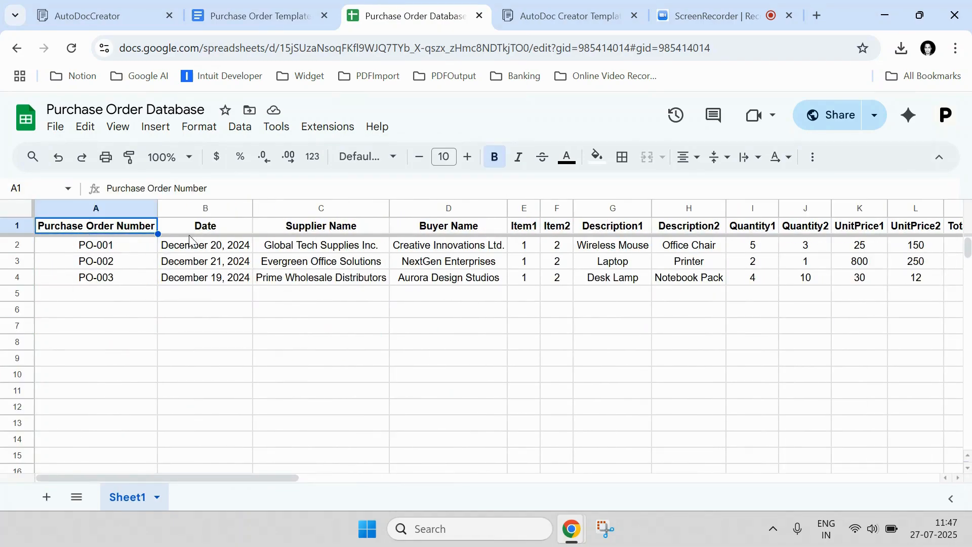
click(205, 230)
click(308, 227)
click(466, 210)
click(464, 230)
click(148, 328)
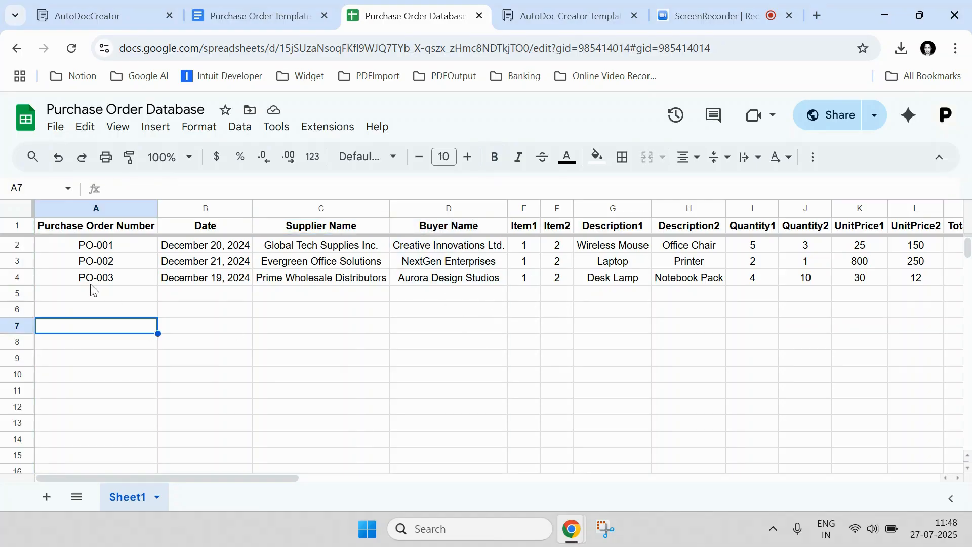
Step: Select data rows 2–3 and compare them against the template's placeholders
drag(20, 246, 20, 278)
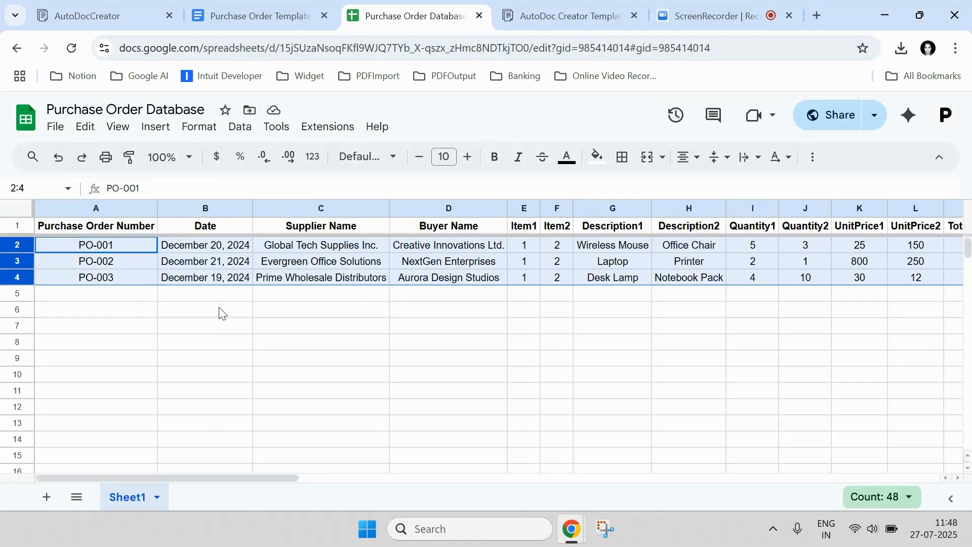
click(224, 15)
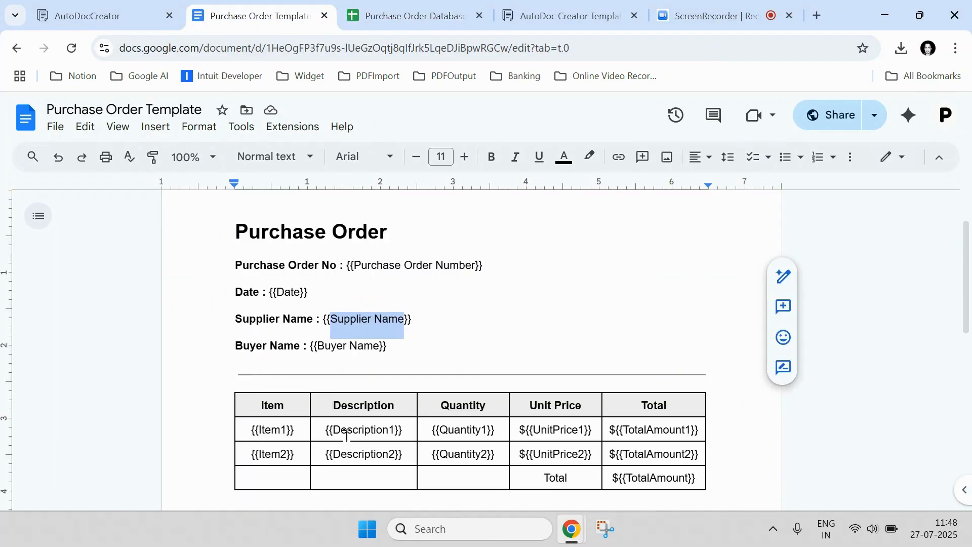
scroll(455, 390, down, 4)
scroll(455, 390, up, 4)
key(ctrl+Tab)
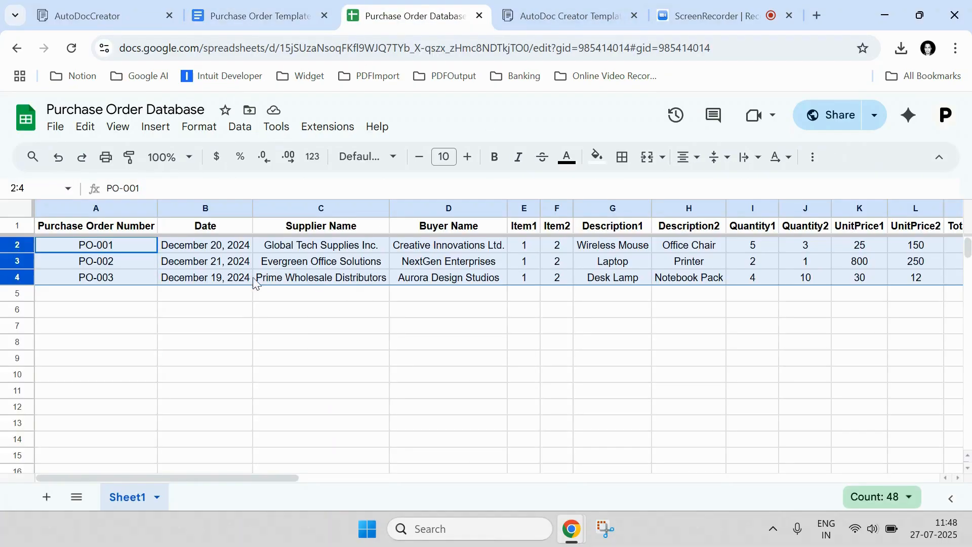
Step: Select order rows 2–4 and check PO-001, its date and Global Tech Supplies Inc. in row 2
click(291, 315)
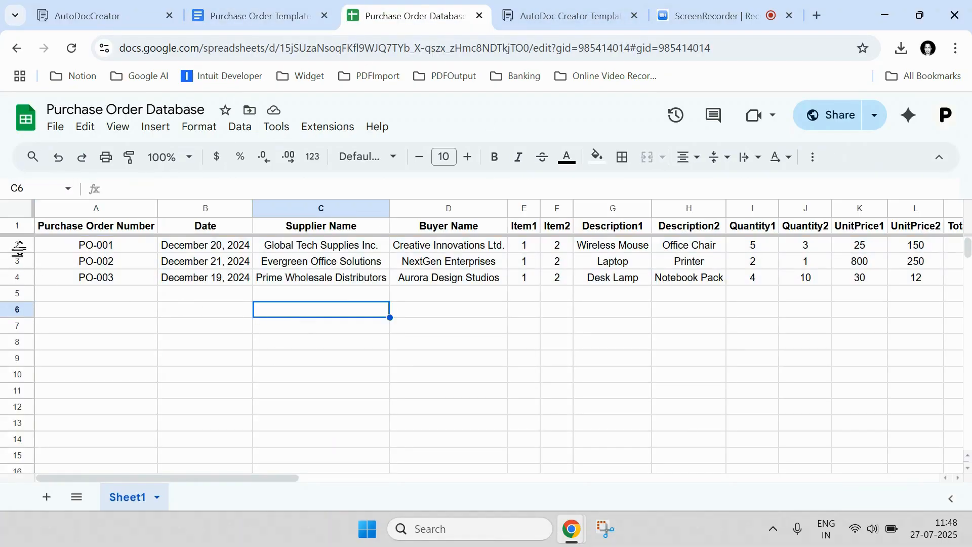
drag(19, 245, 50, 289)
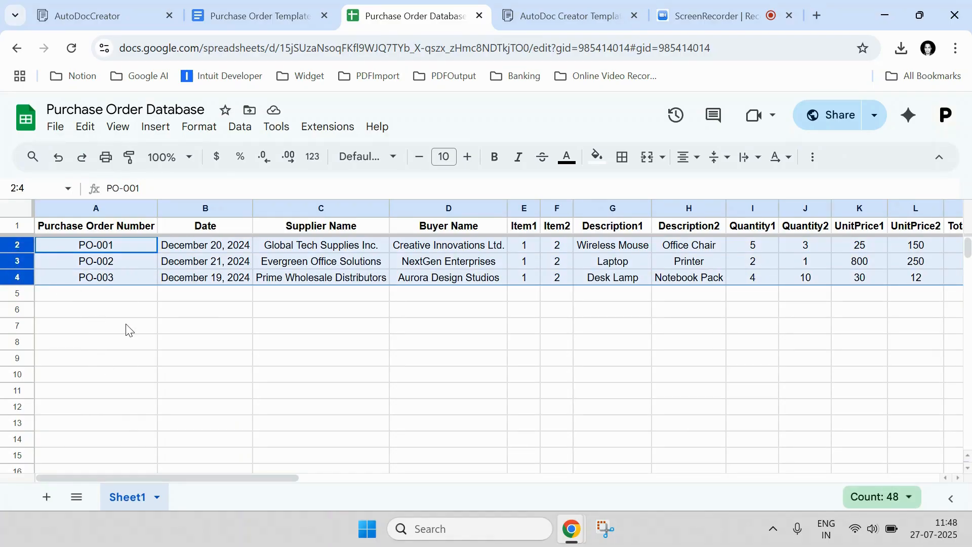
click(120, 250)
click(205, 250)
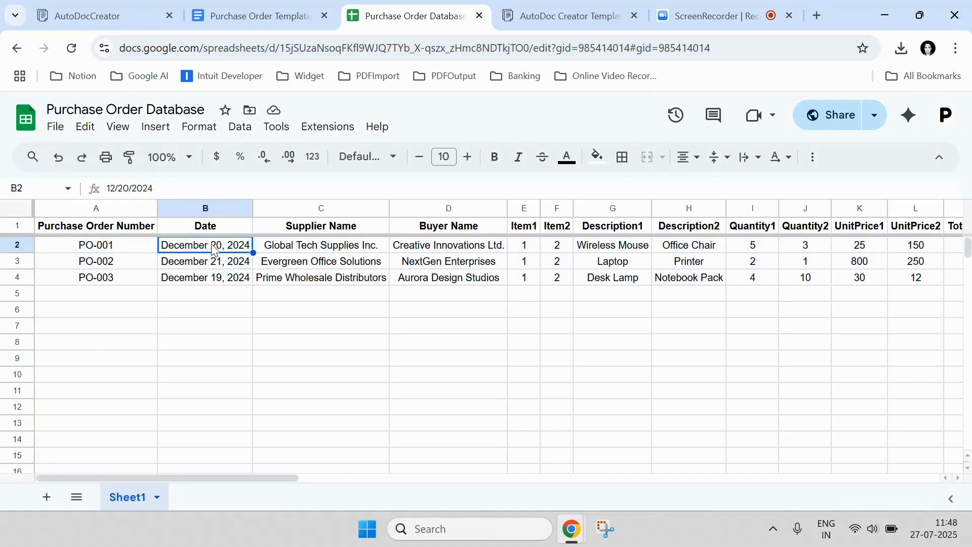
click(328, 246)
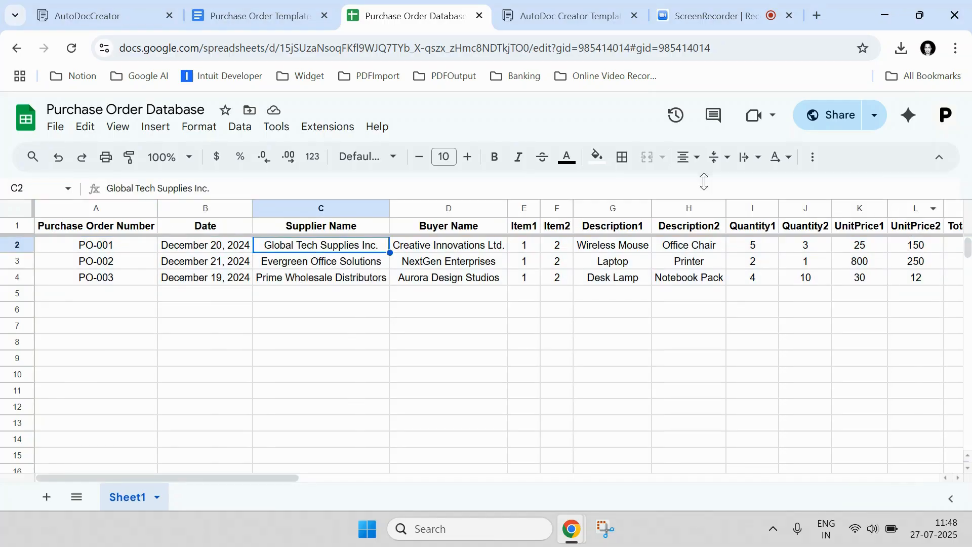
click(228, 15)
scroll(449, 298, down, 2)
scroll(450, 298, up, 2)
drag(484, 266, 349, 269)
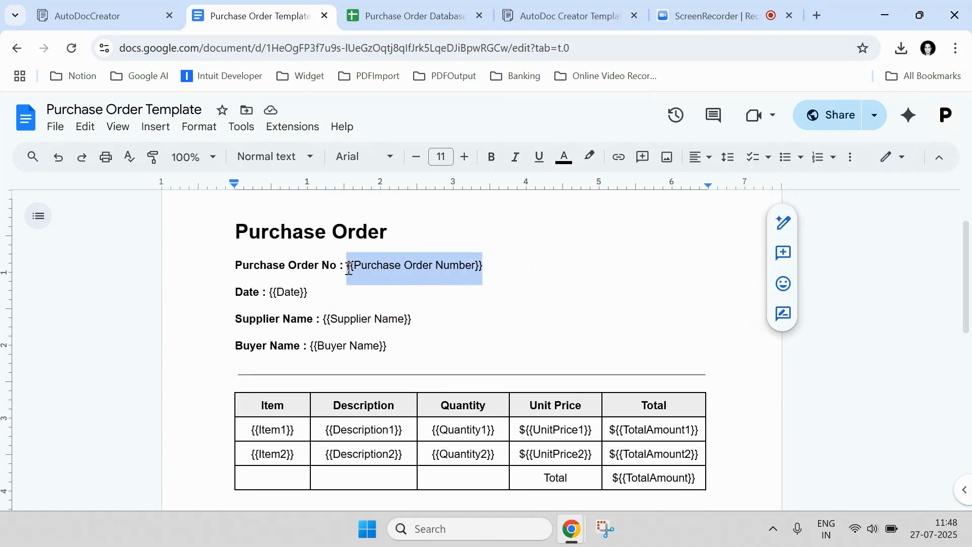
drag(308, 292, 272, 291)
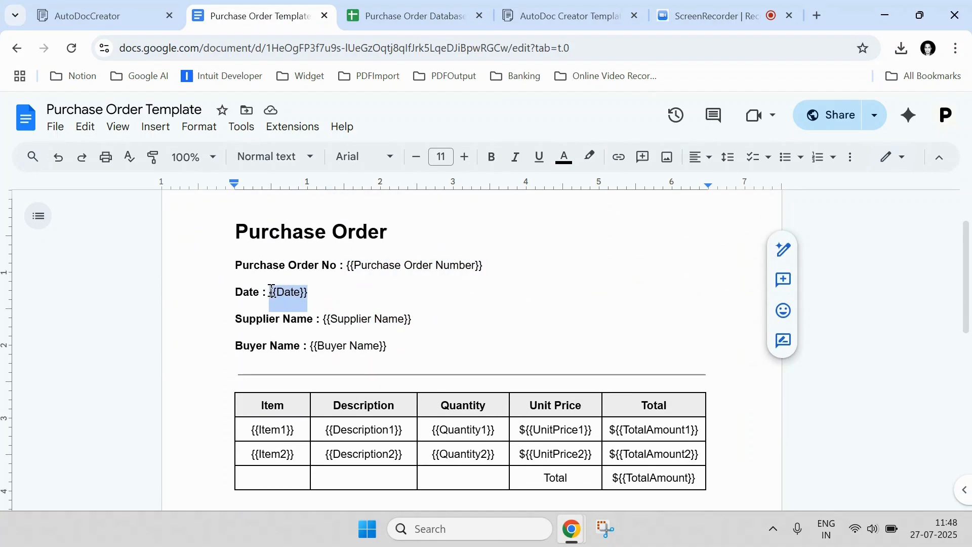
click(439, 6)
click(279, 12)
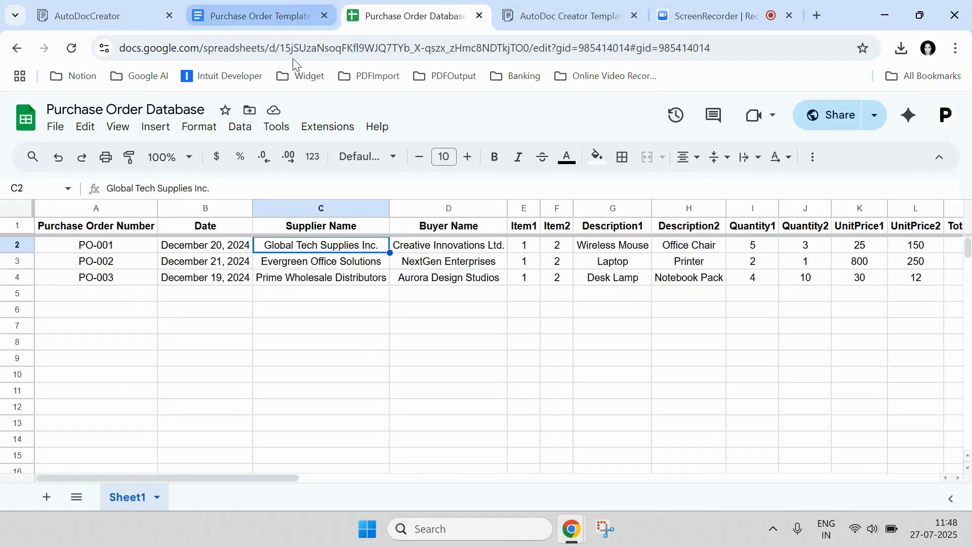
scroll(435, 330, down, 3)
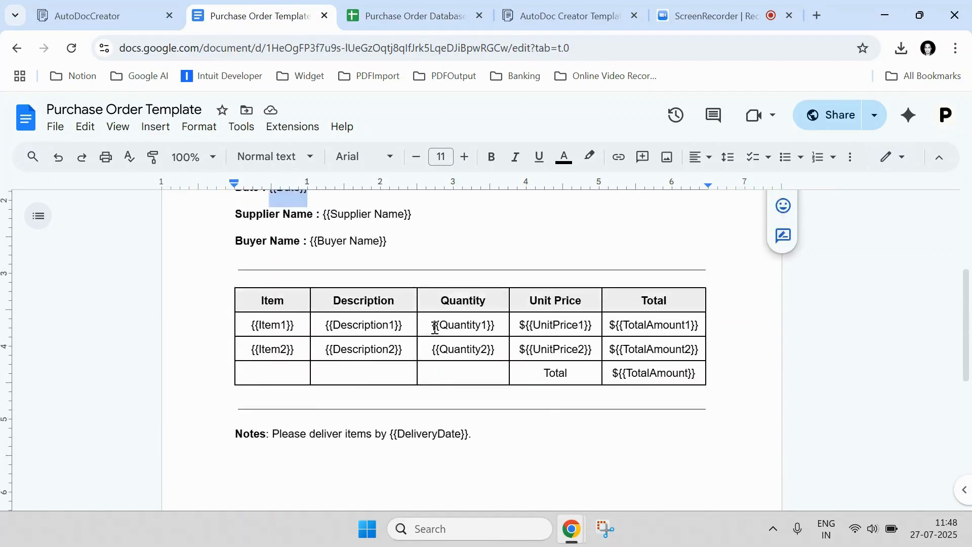
scroll(433, 327, up, 4)
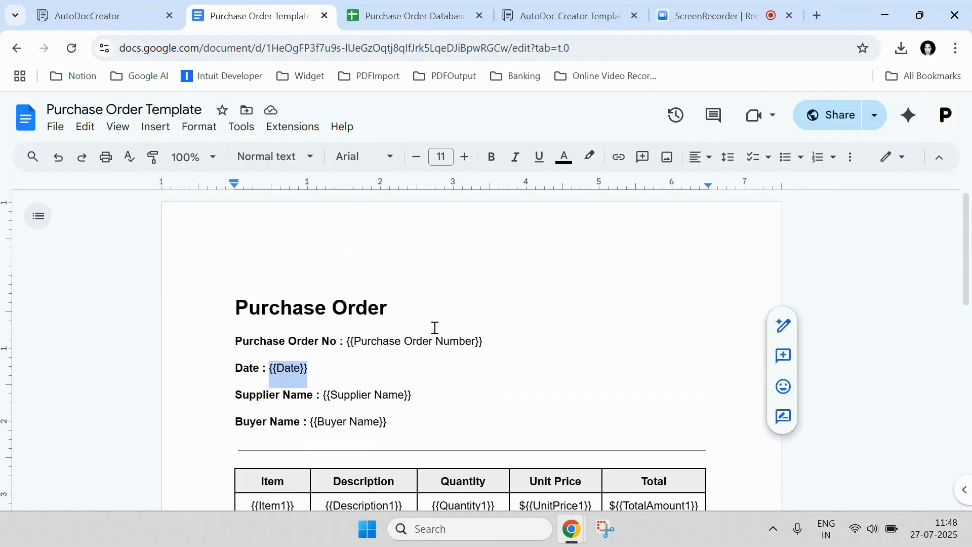
Step: Load the plain autodoccreator.com address without the trailing #
click(90, 8)
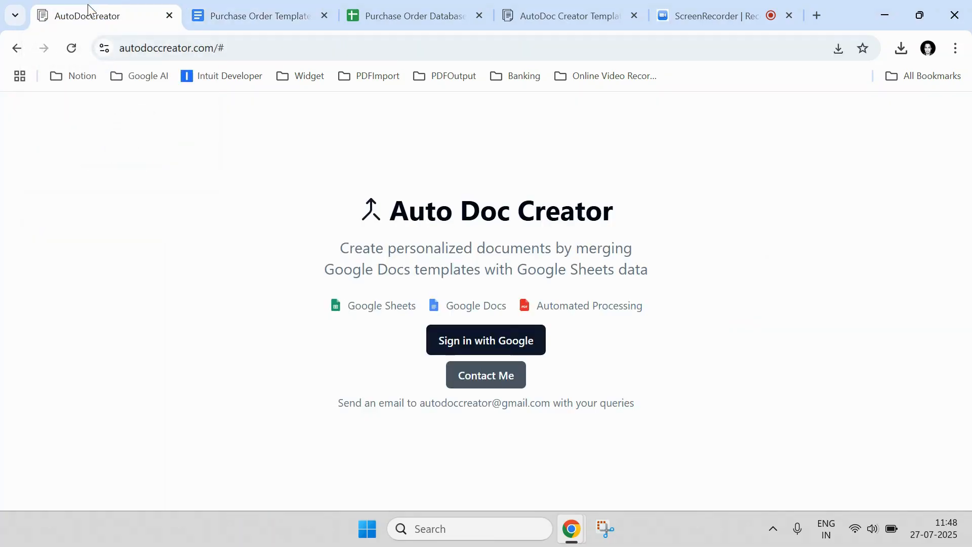
click(227, 49)
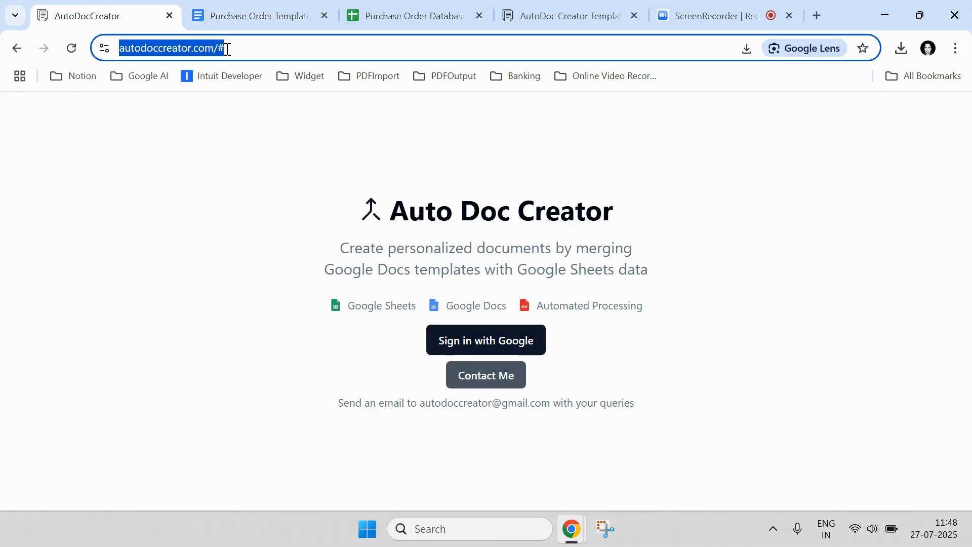
key(End)
key(BackSpace)
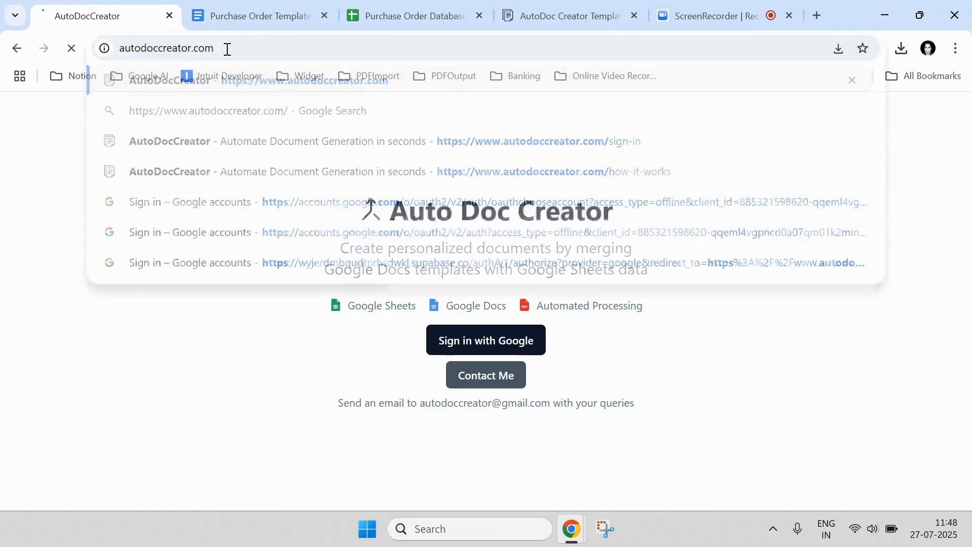
key(Return)
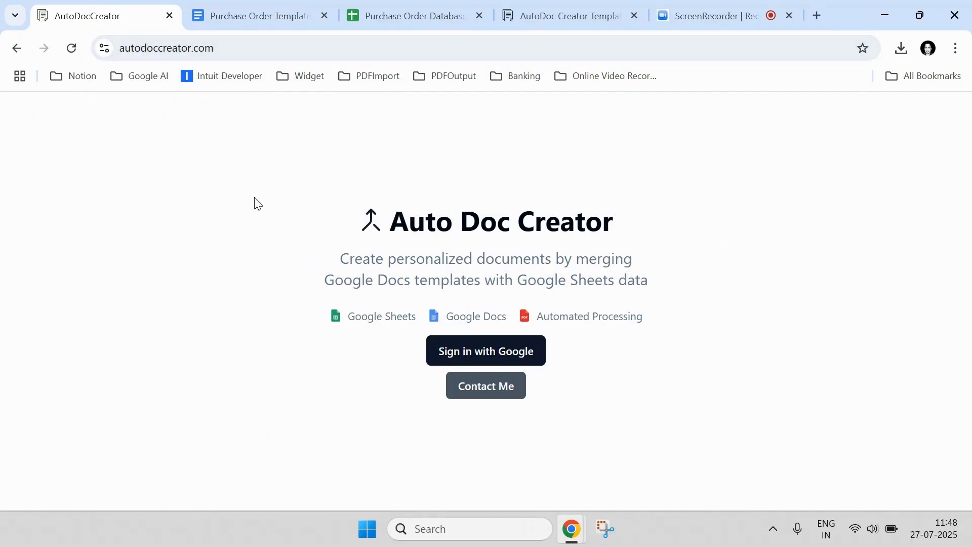
Step: Sign in with a Google account and allow PDFOutput access to it
click(488, 350)
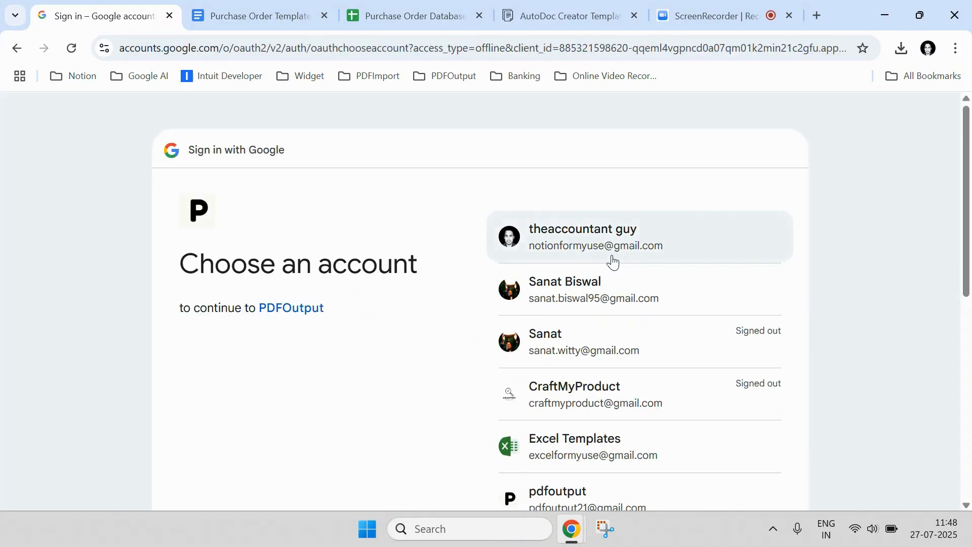
scroll(647, 303, down, 3)
click(632, 346)
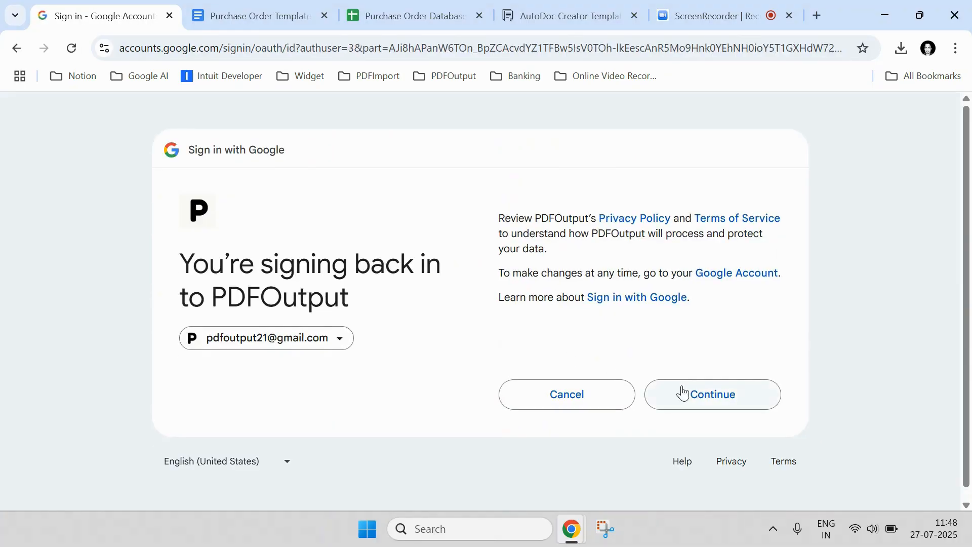
click(678, 393)
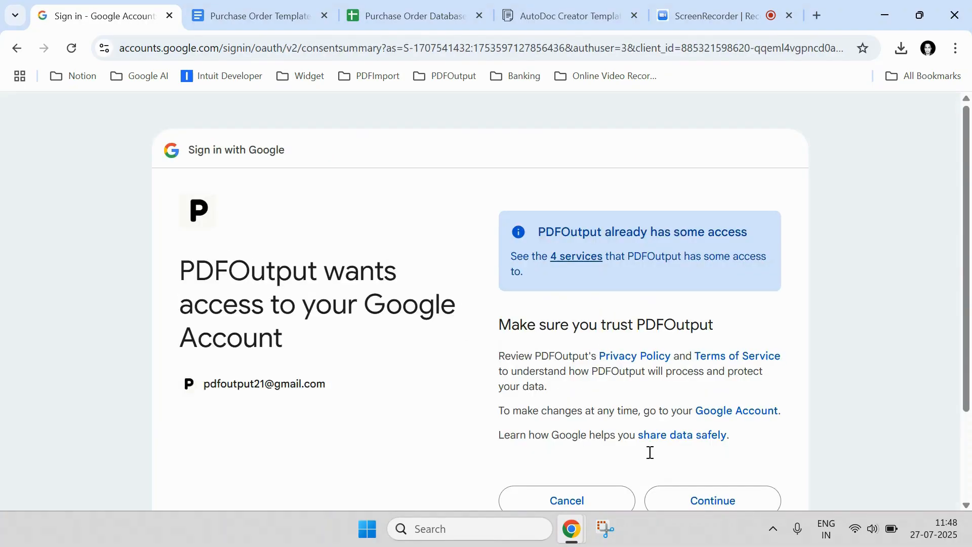
click(713, 500)
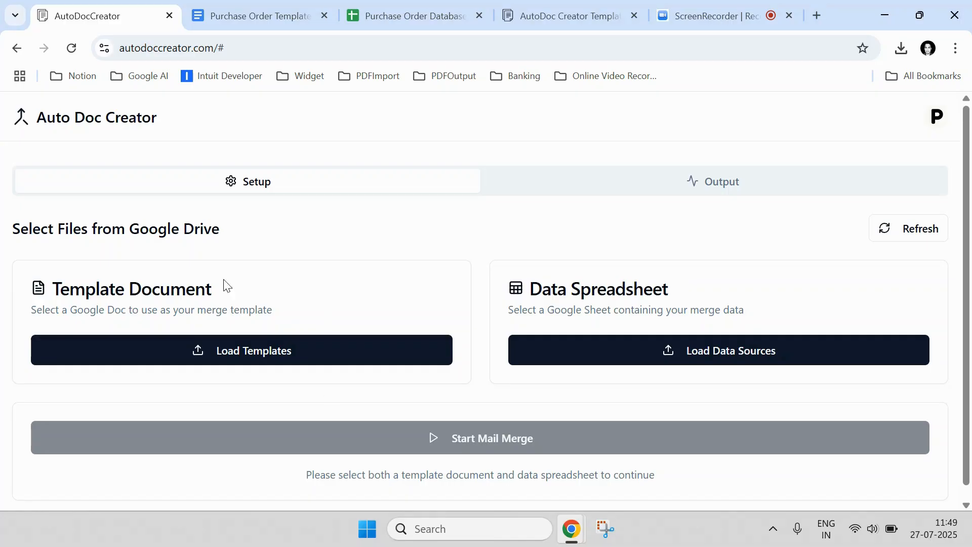
Step: Choose Purchase Order Template as the template document
click(250, 354)
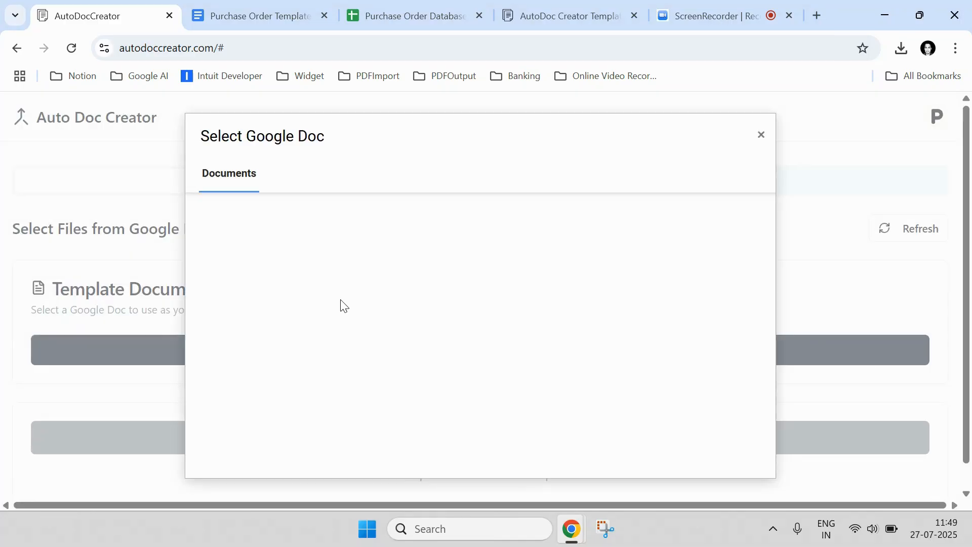
click(288, 294)
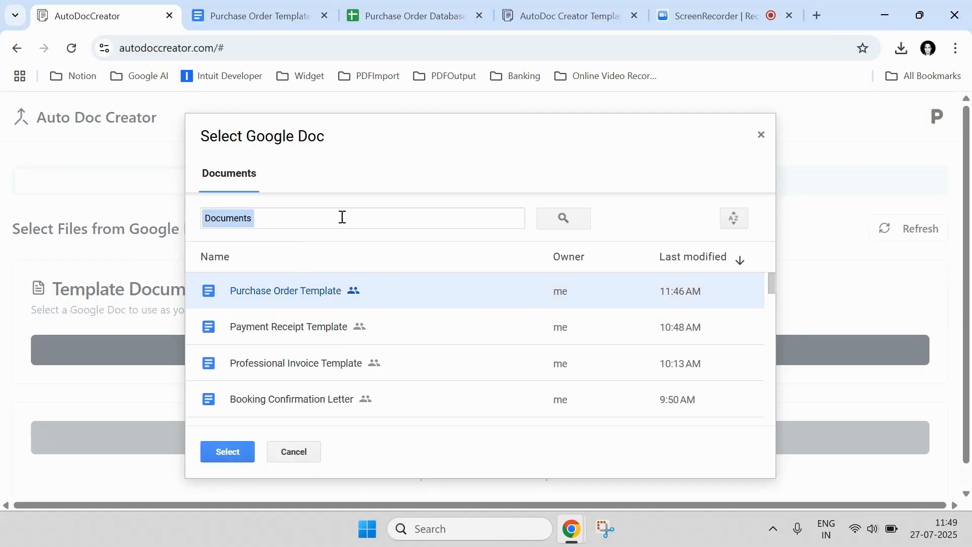
click(224, 456)
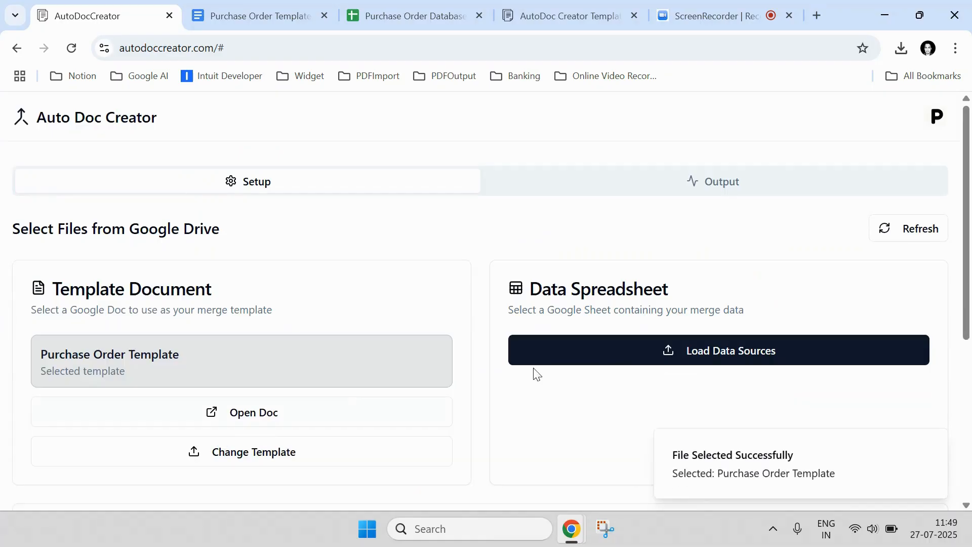
Step: Choose Purchase Order Database as the data spreadsheet
click(621, 359)
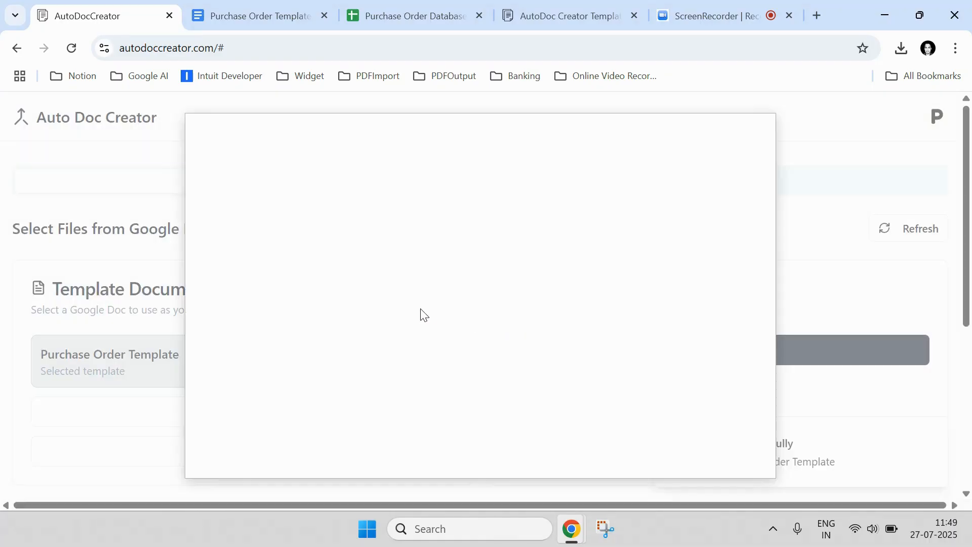
click(305, 299)
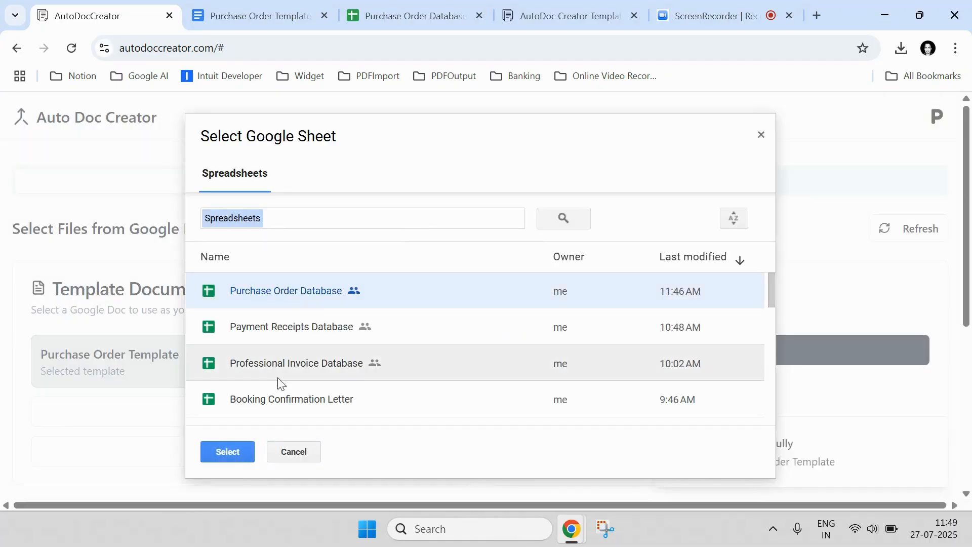
click(242, 457)
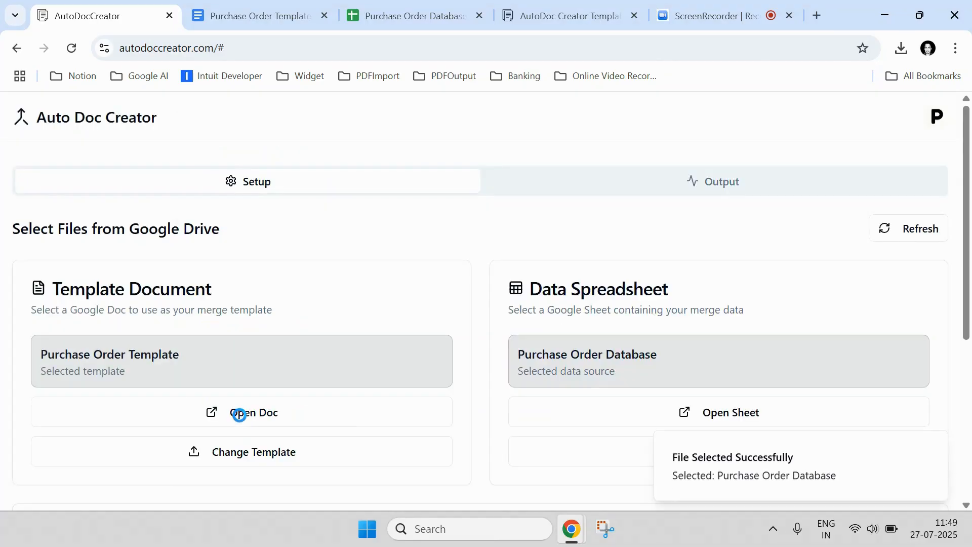
scroll(243, 382, down, 5)
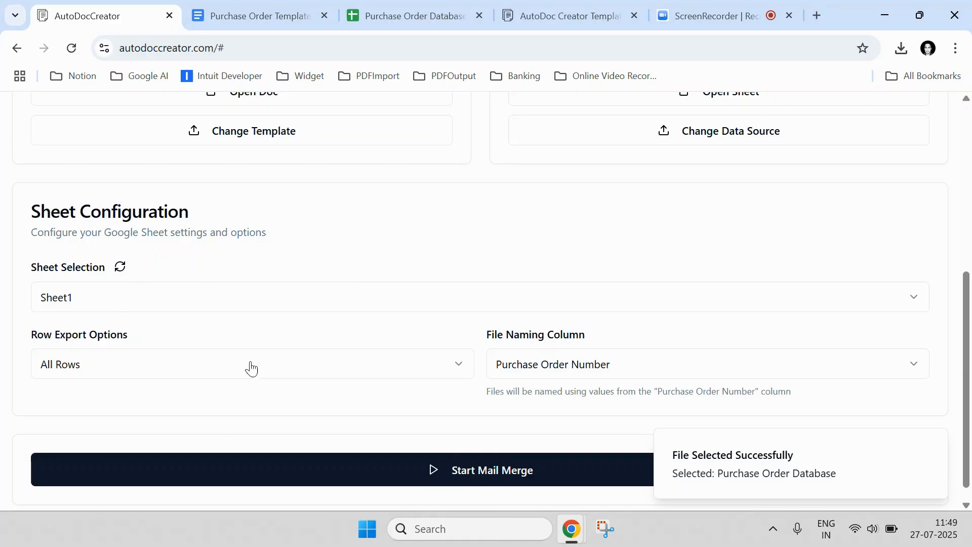
Step: Keep Row Export Options on All Rows after glancing at the spreadsheet
click(416, 16)
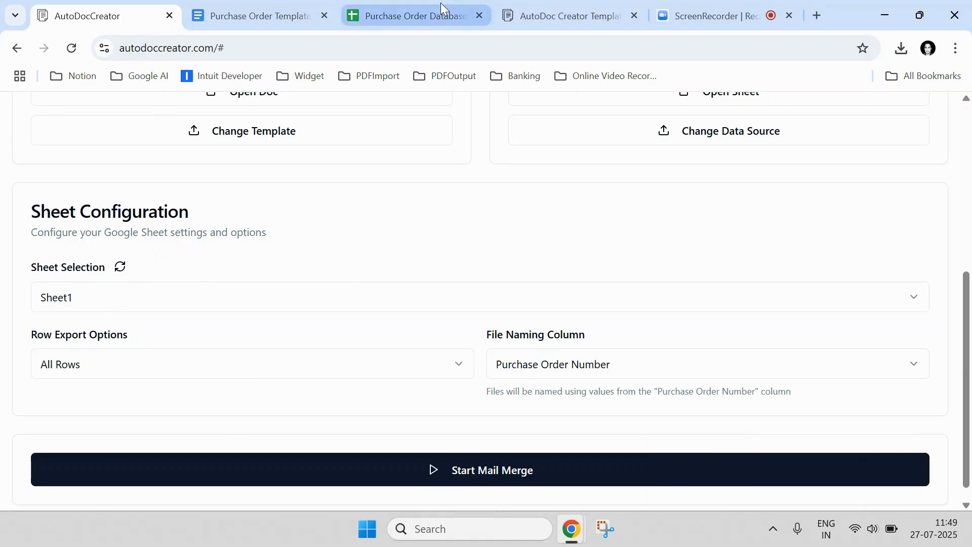
click(91, 16)
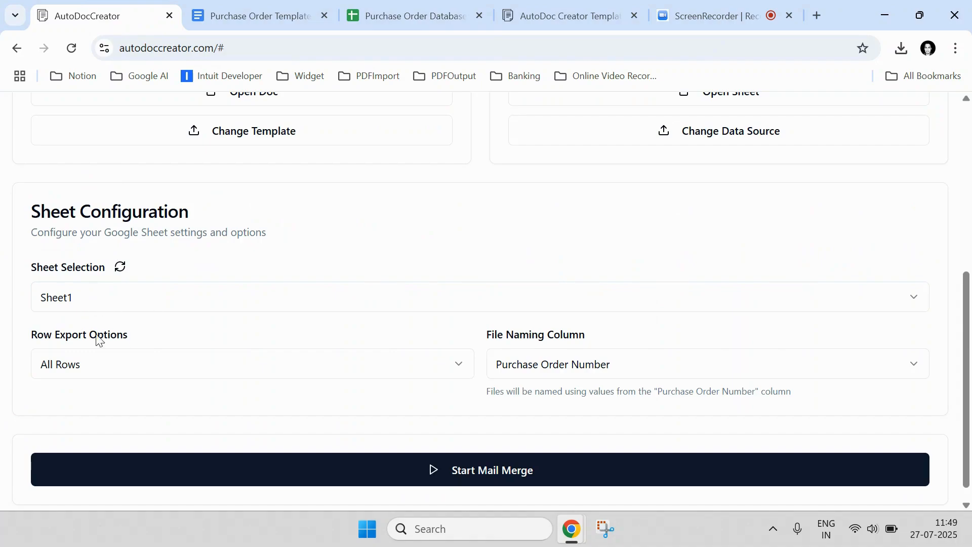
click(86, 366)
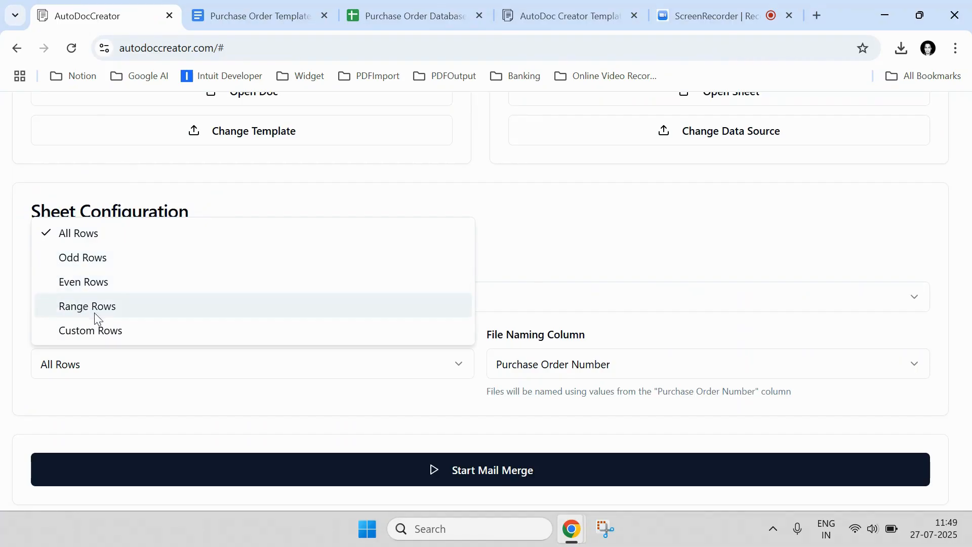
click(102, 236)
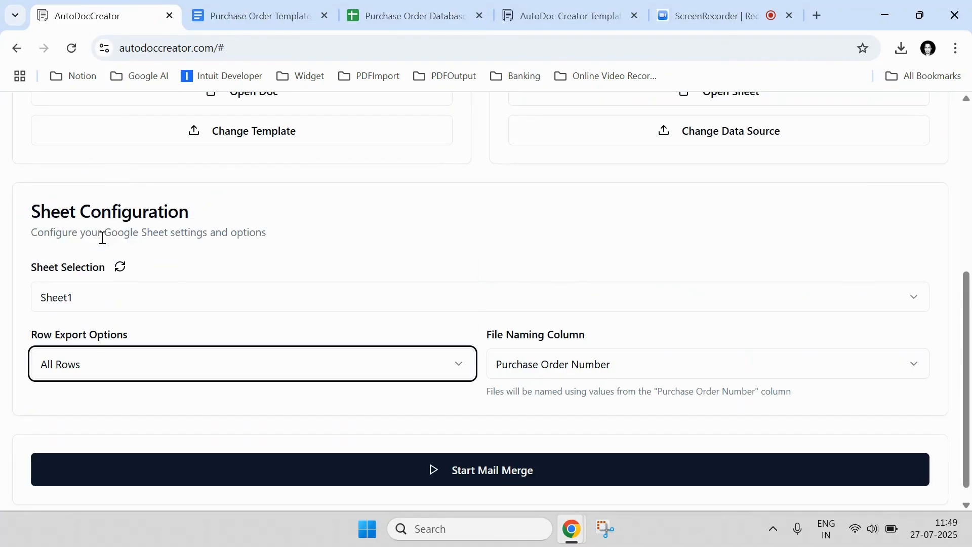
drag(482, 339, 569, 334)
click(591, 337)
scroll(633, 340, up, 2)
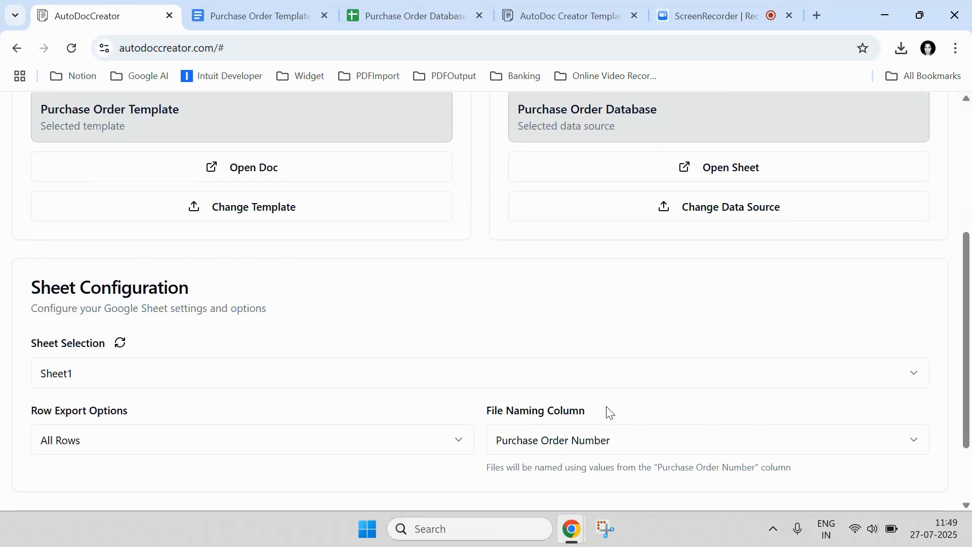
Step: Keep Purchase Order Number as the file naming column, checking PO-001–PO-003, and start the merge
click(571, 453)
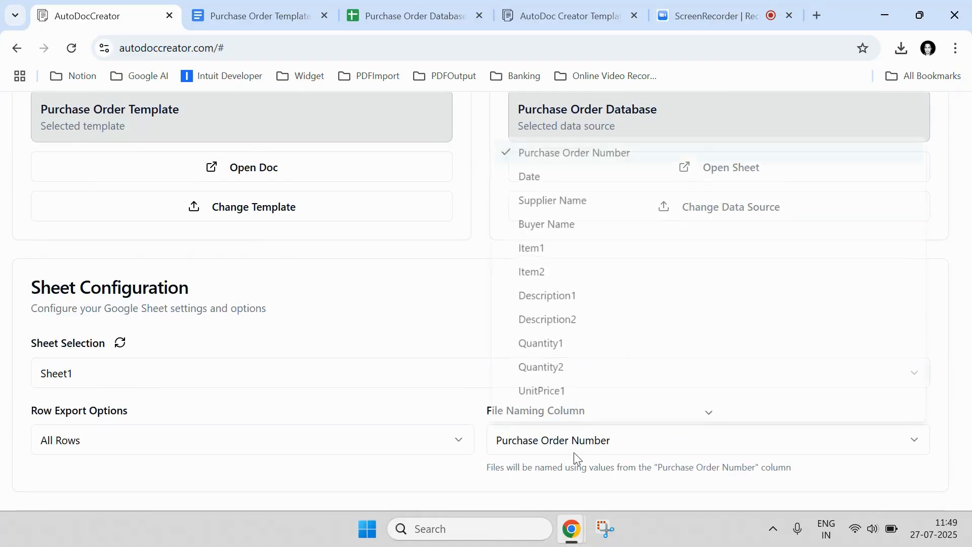
click(577, 152)
click(400, 16)
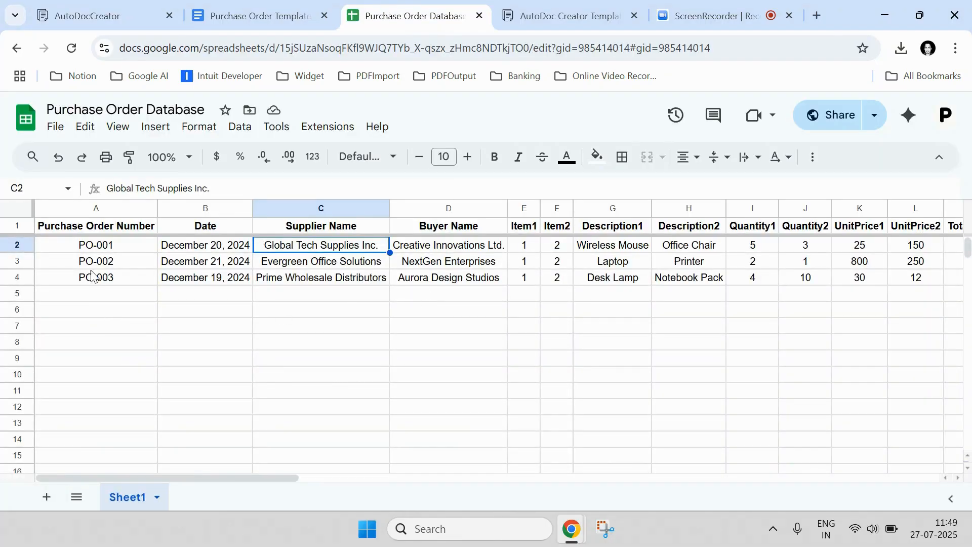
drag(94, 248, 96, 280)
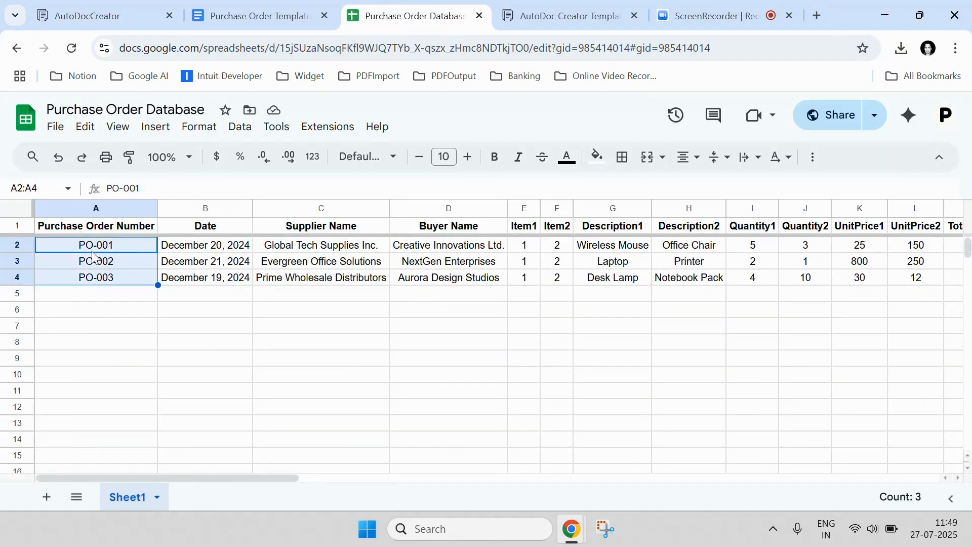
click(122, 12)
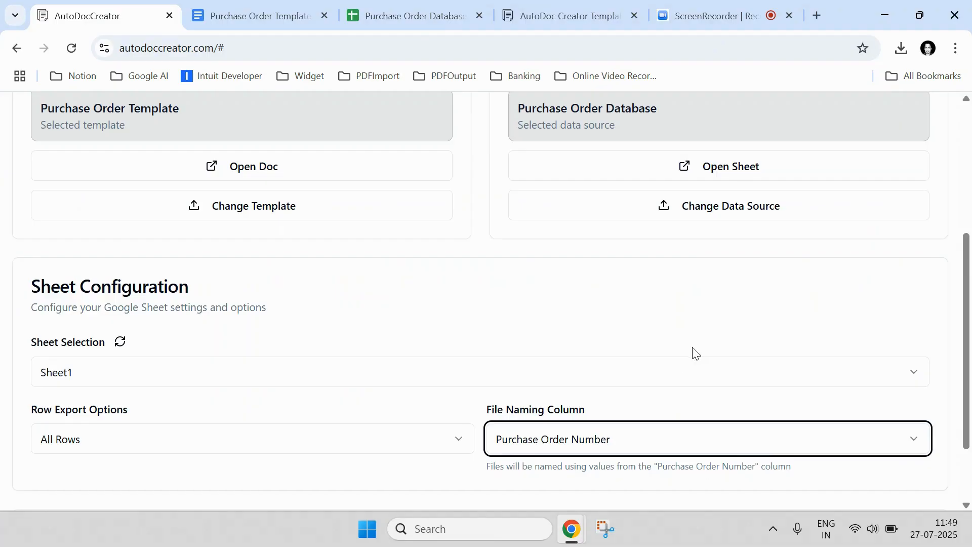
scroll(697, 353, down, 2)
click(475, 462)
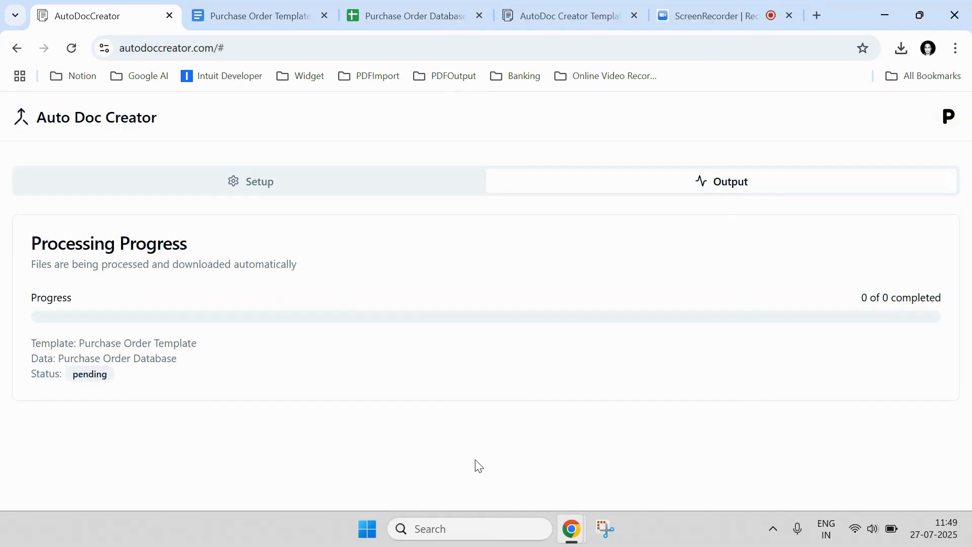
Step: Follow the Output list as the PO-001 and PO-002 files complete
scroll(393, 397, down, 3)
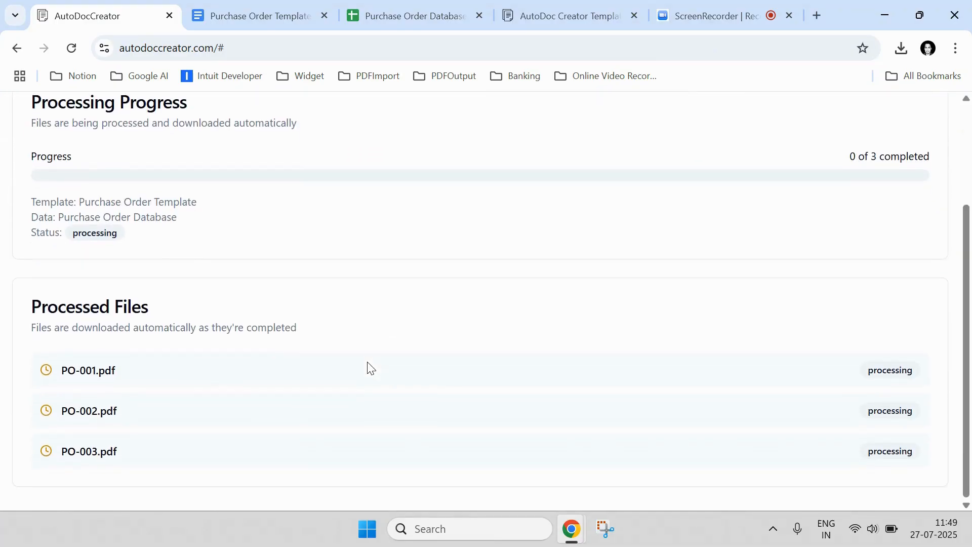
drag(64, 373, 99, 385)
drag(62, 412, 95, 414)
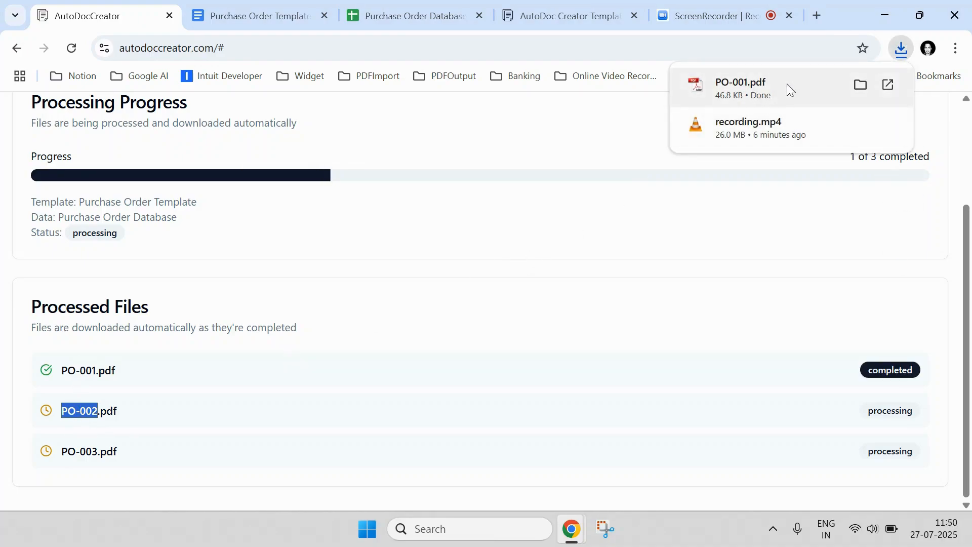
click(542, 259)
scroll(369, 310, up, 3)
scroll(379, 343, down, 1)
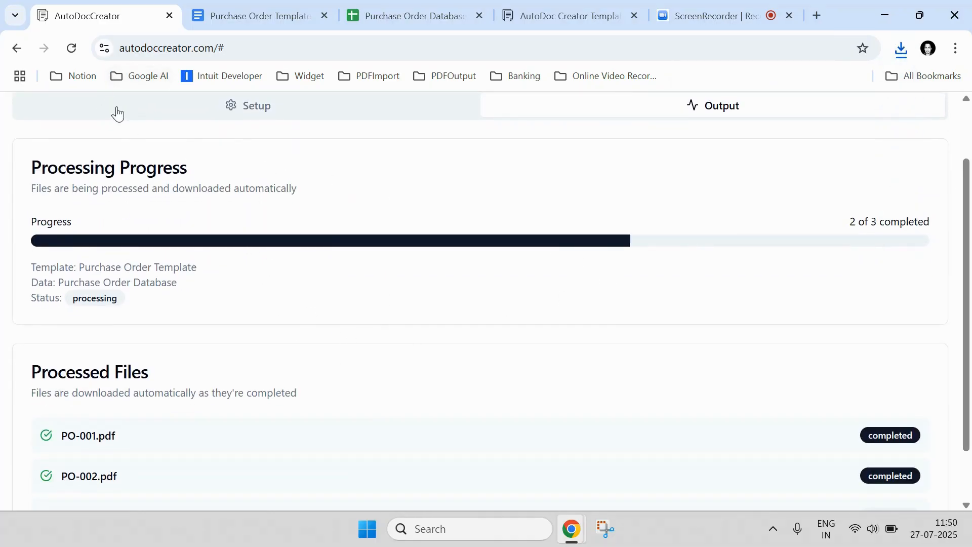
scroll(206, 189, down, 1)
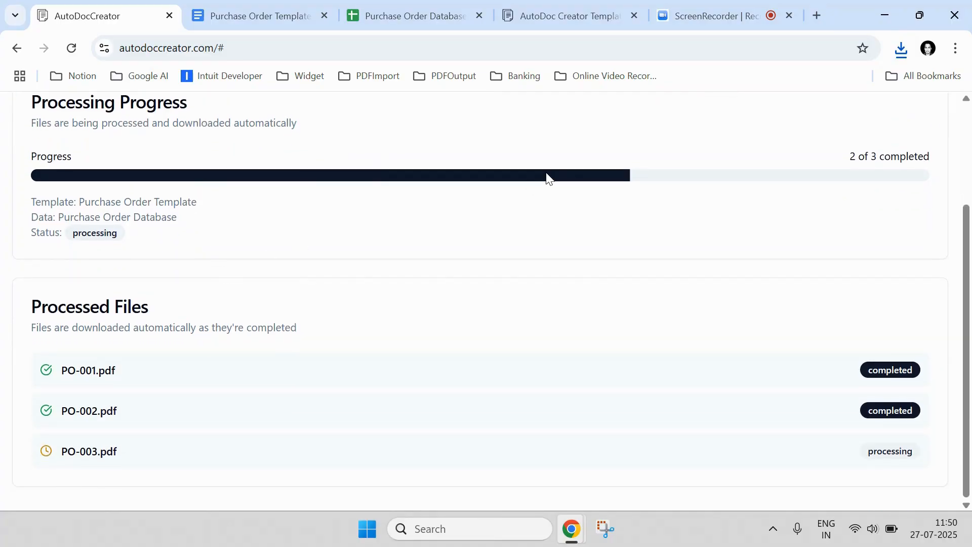
Step: Return to AutoDocCreator once 3 of 3 complete and show the downloaded PDFs list
click(269, 13)
click(496, 304)
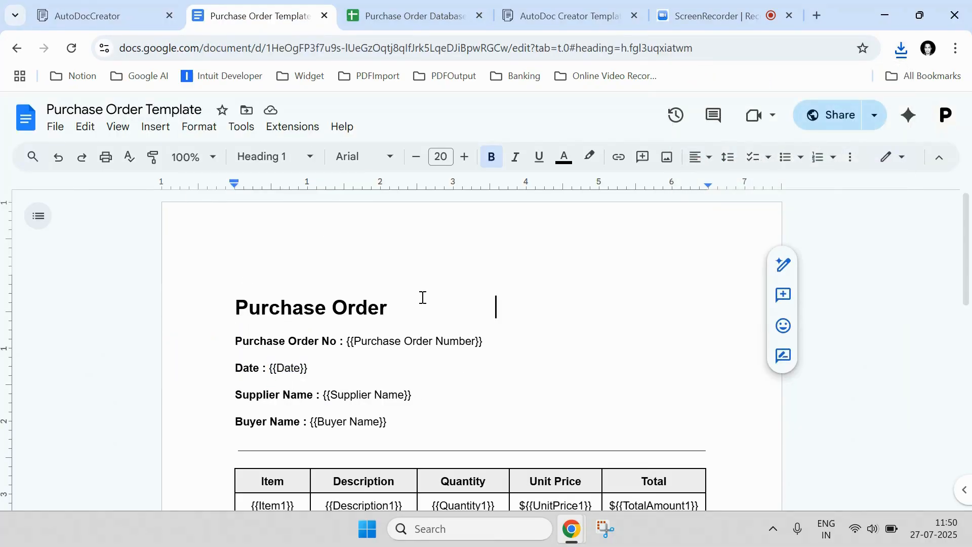
click(378, 17)
click(342, 297)
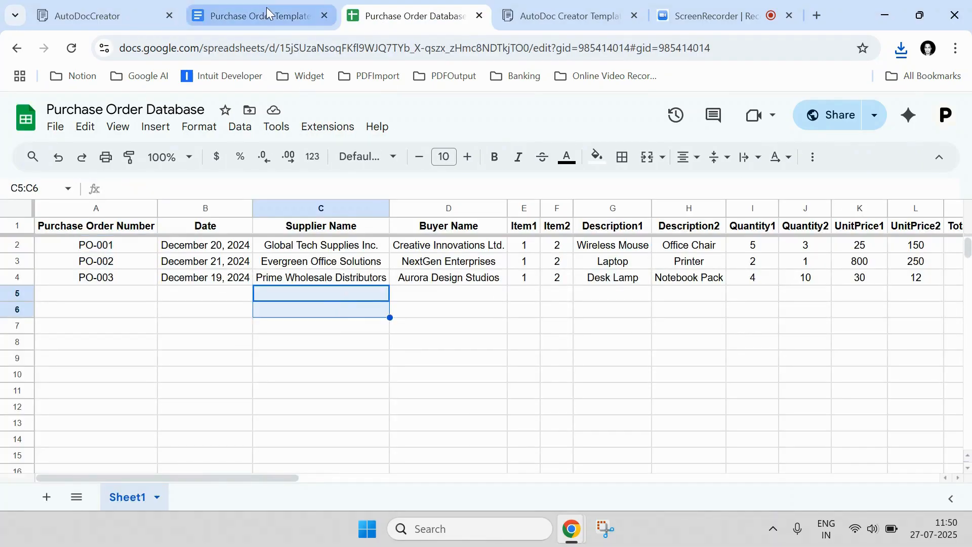
click(267, 7)
click(87, 16)
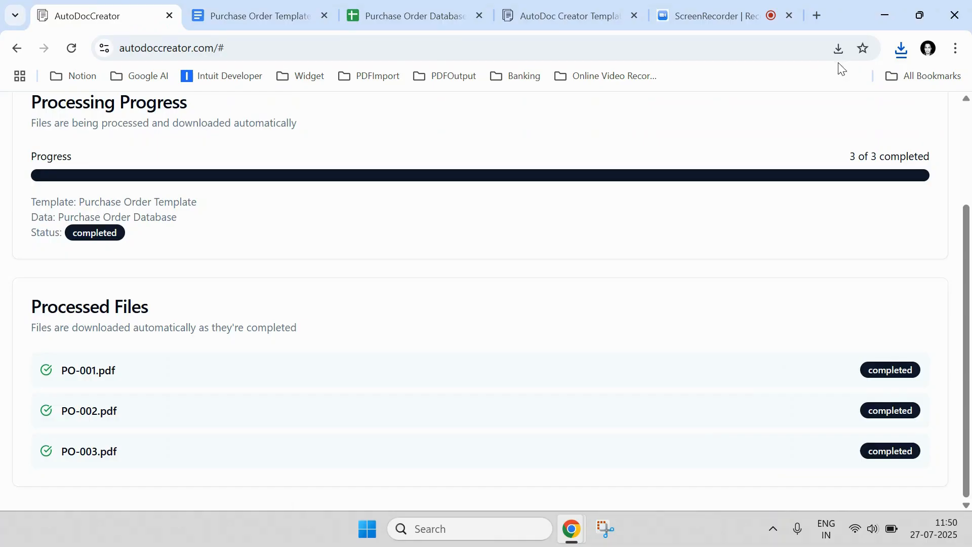
click(902, 48)
Step: Open PO-001.pdf from Downloads and review its order number and item table
click(846, 118)
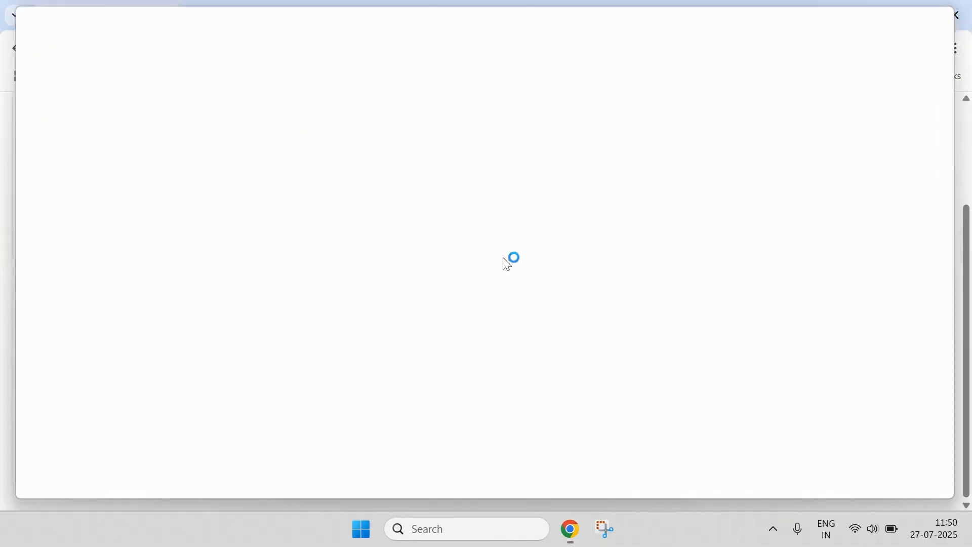
click(408, 290)
double_click(207, 183)
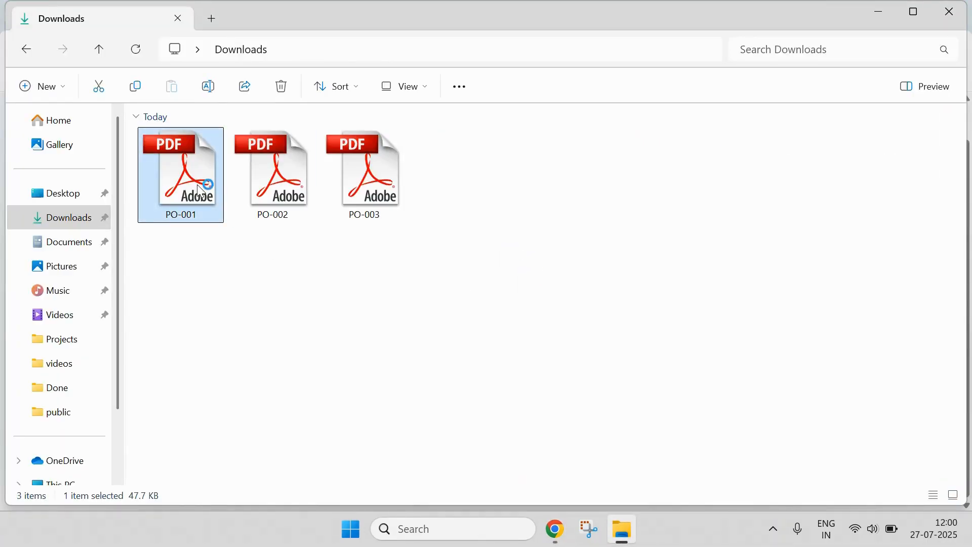
scroll(339, 259, down, 1)
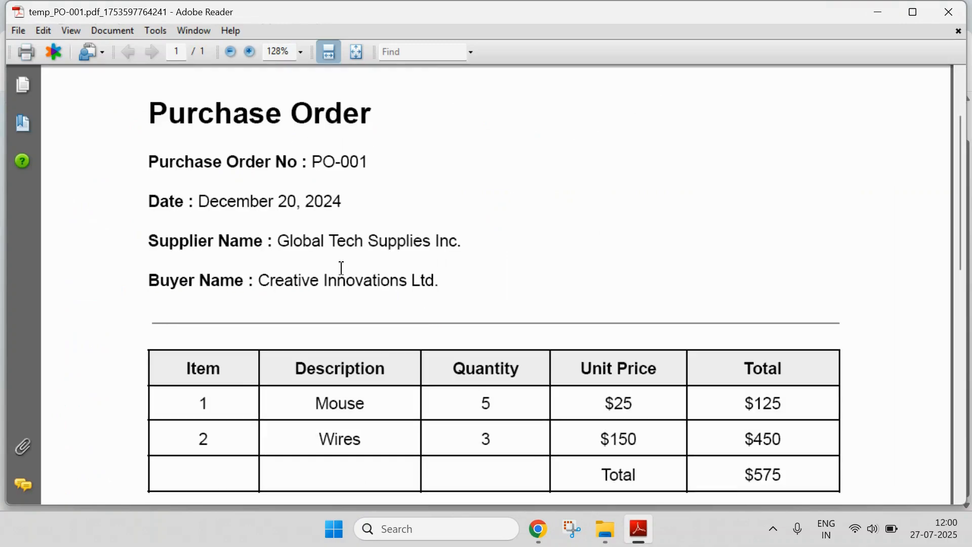
drag(312, 162, 373, 161)
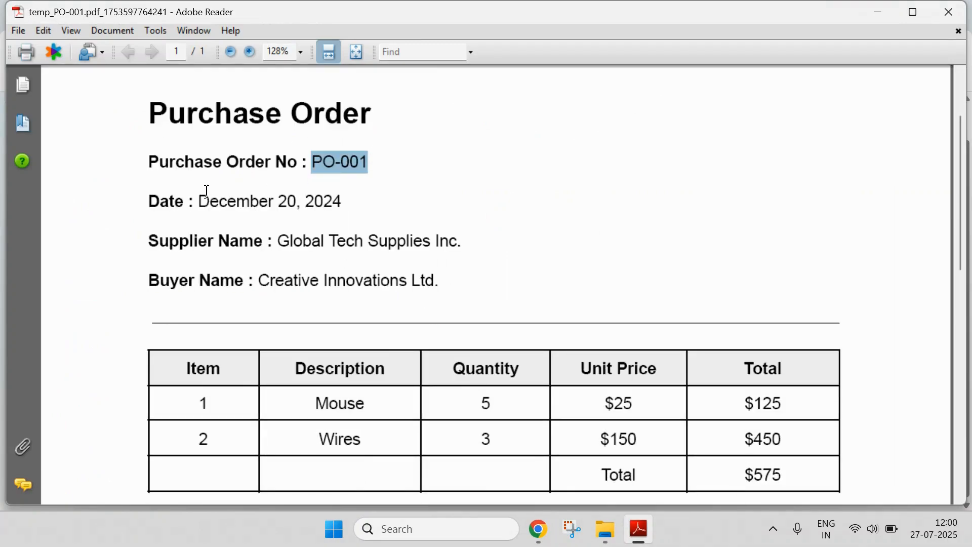
scroll(396, 310, down, 5)
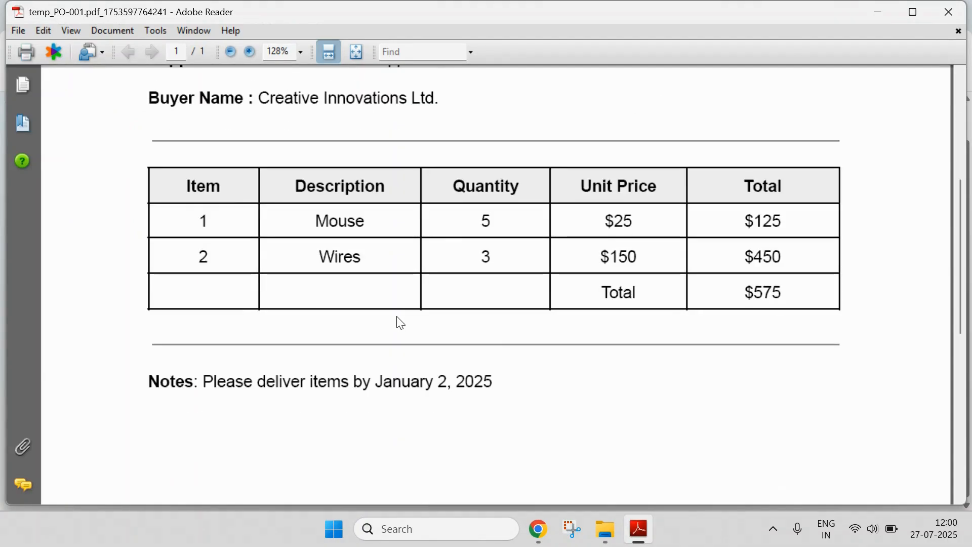
Step: Bring Chrome forward on the Purchase Order Database sheet
click(538, 527)
click(473, 472)
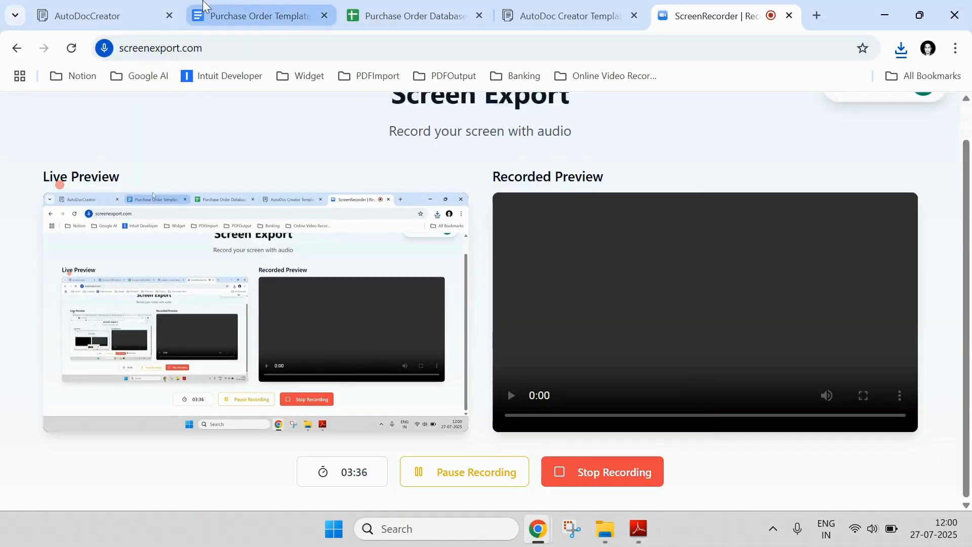
click(458, 6)
drag(489, 478, 159, 459)
Step: Select the PO-001 row in the sheet and compare it with the PO-001 PDF
click(90, 250)
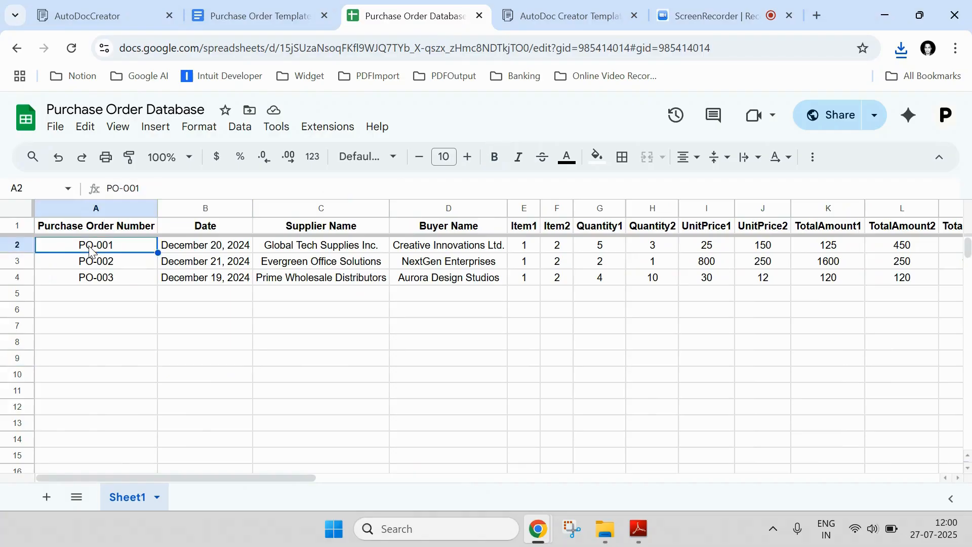
click(18, 246)
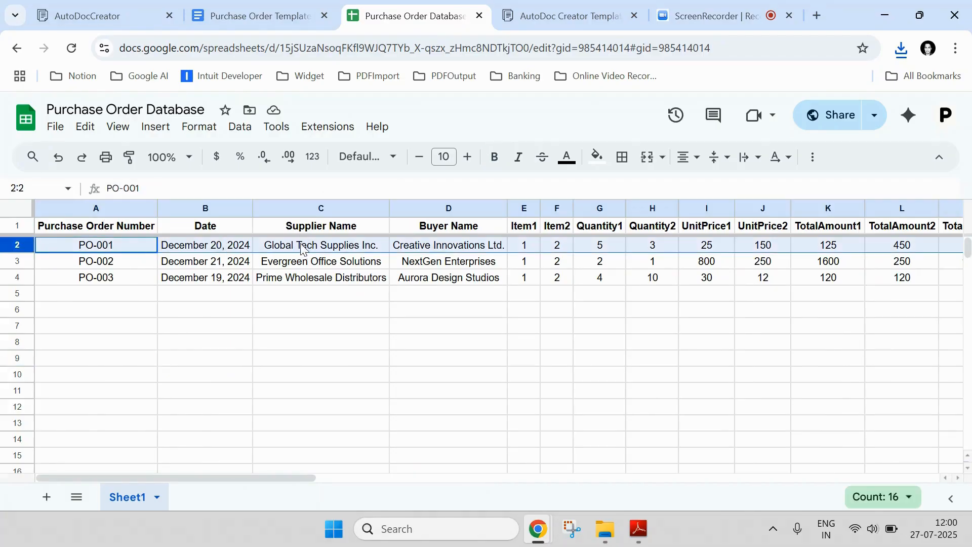
click(639, 528)
scroll(481, 304, up, 5)
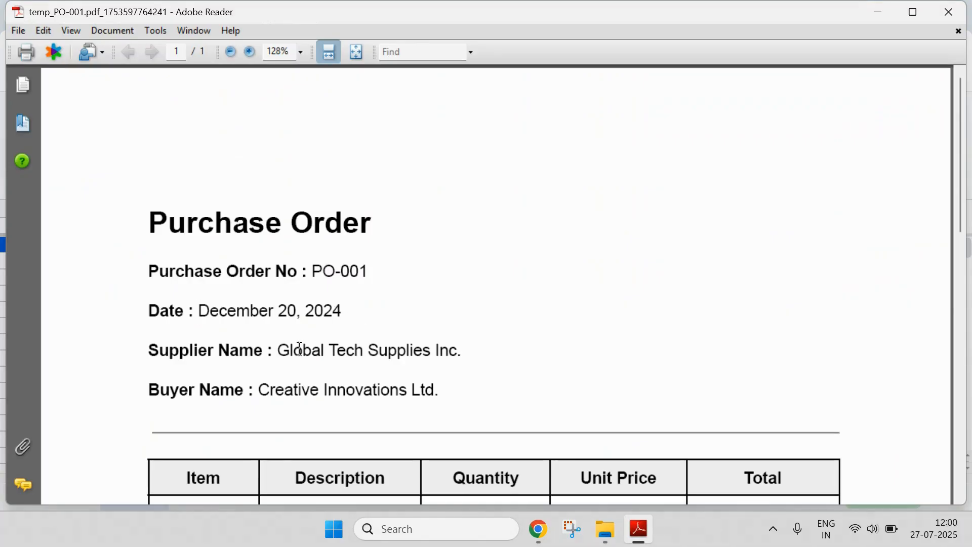
Step: Minimize PO-001 and open PO-002.pdf from Downloads
click(637, 529)
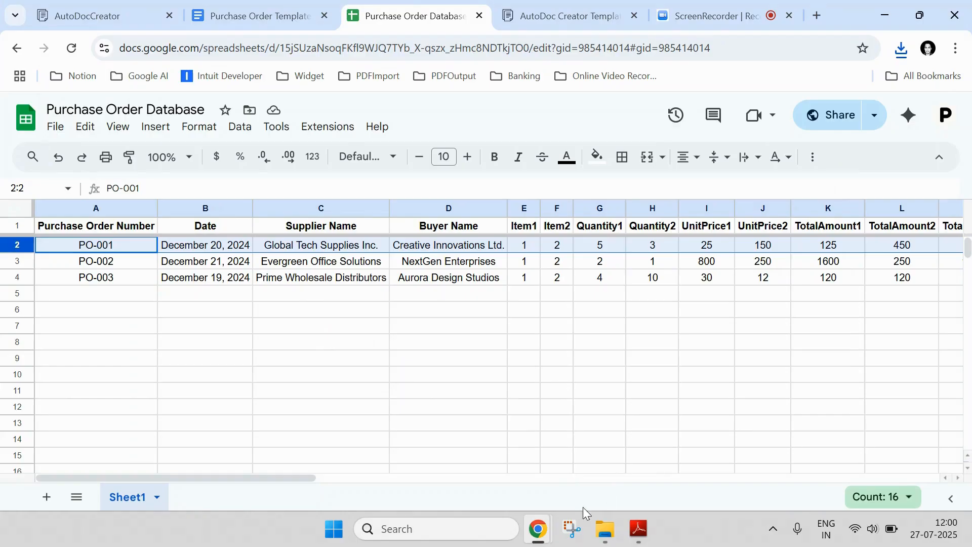
click(603, 529)
double_click(290, 185)
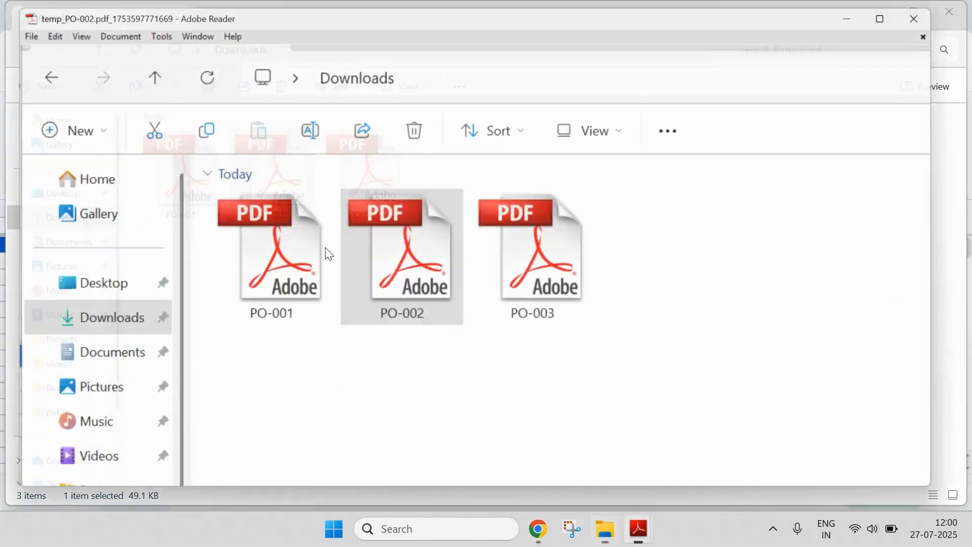
Step: Scroll through PO-002, then open and review the PO-003 PDF
scroll(325, 245, down, 3)
scroll(325, 248, down, 2)
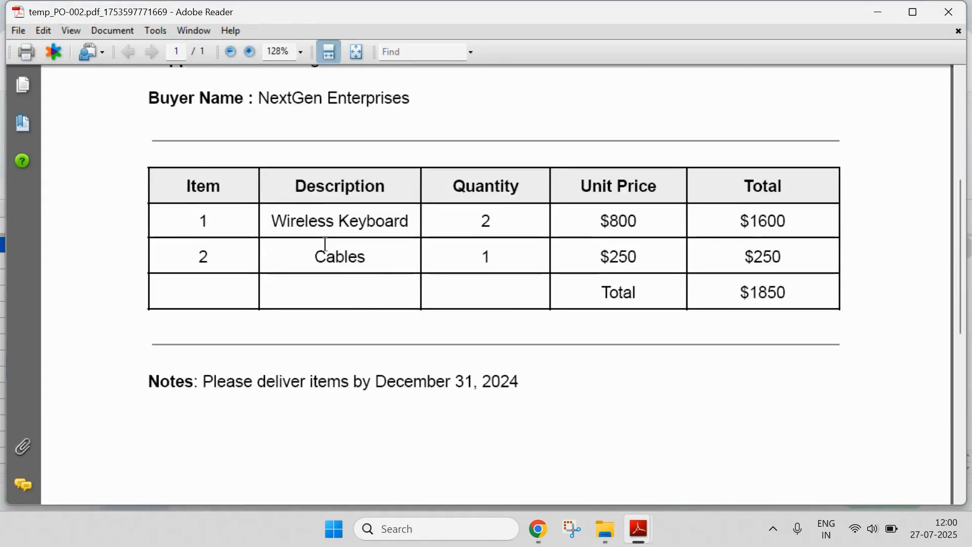
scroll(324, 248, up, 1)
click(615, 532)
double_click(389, 207)
scroll(393, 212, down, 4)
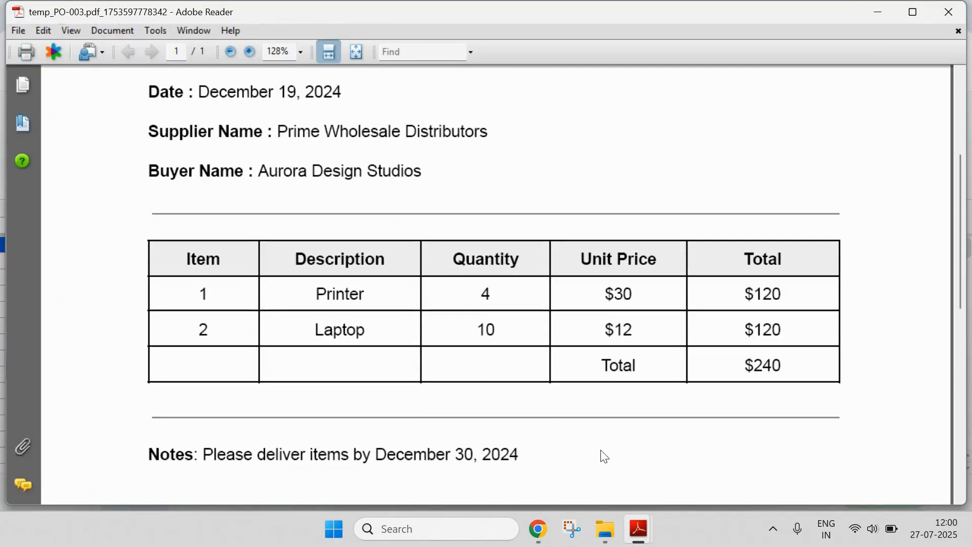
Step: Bring Chrome back to the AutoDocCreator page showing 3 of 3 files completed
mouse_move(639, 529)
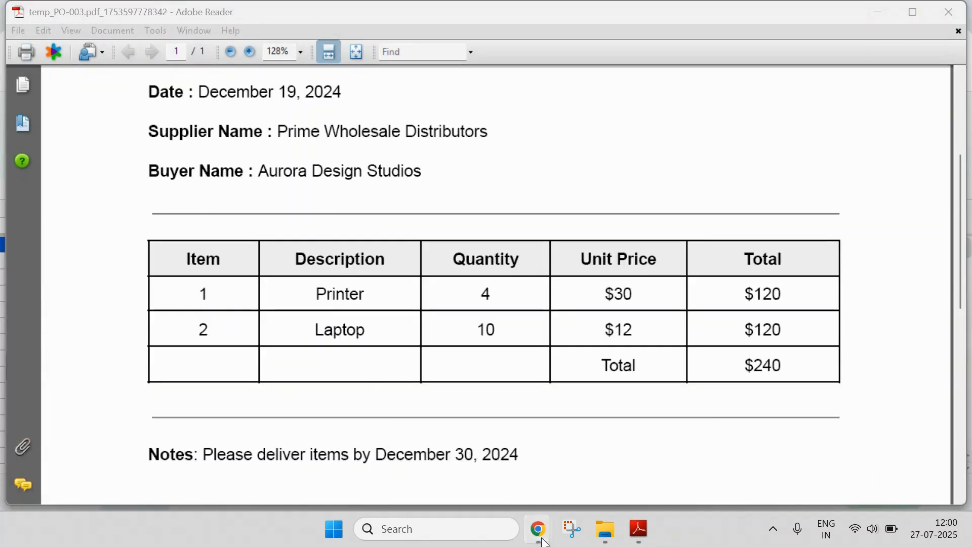
mouse_move(538, 529)
click(471, 476)
click(147, 7)
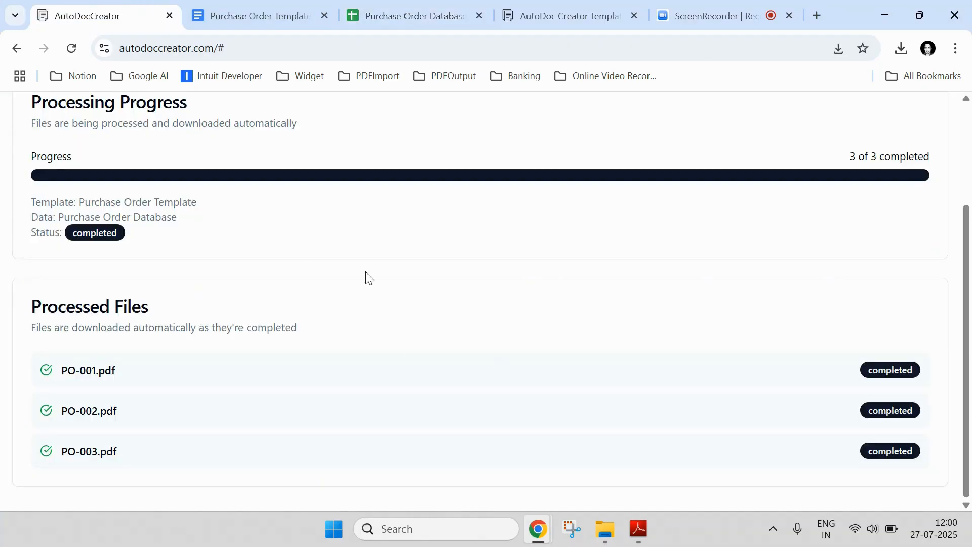
Step: Show the merge setup down to Sheet Configuration with Sheet1, then open the Purchase Order Template
scroll(320, 309, up, 3)
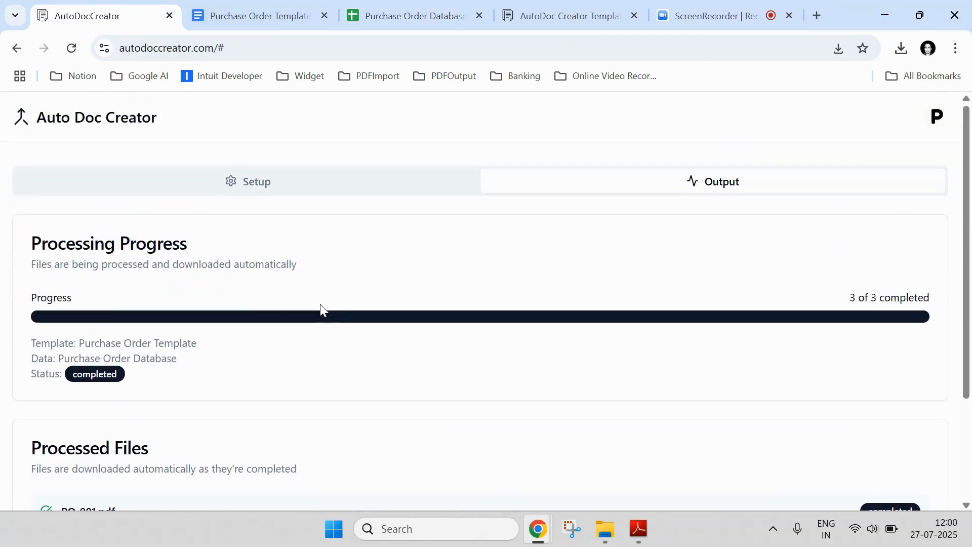
click(278, 190)
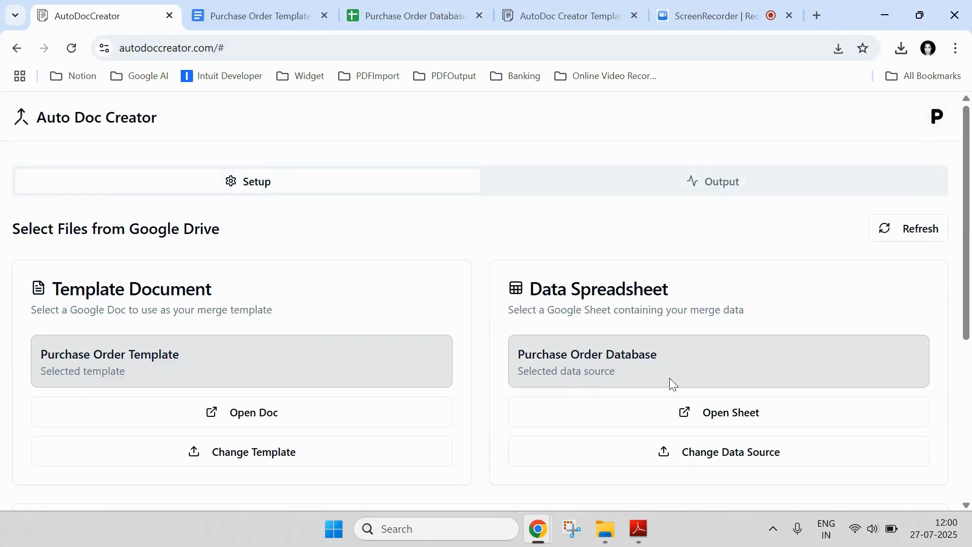
scroll(614, 403, down, 5)
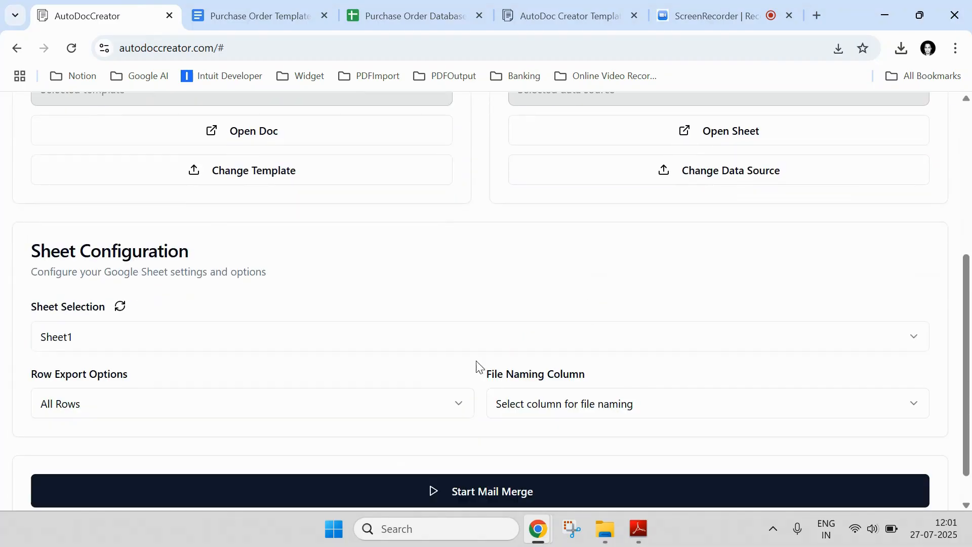
click(259, 15)
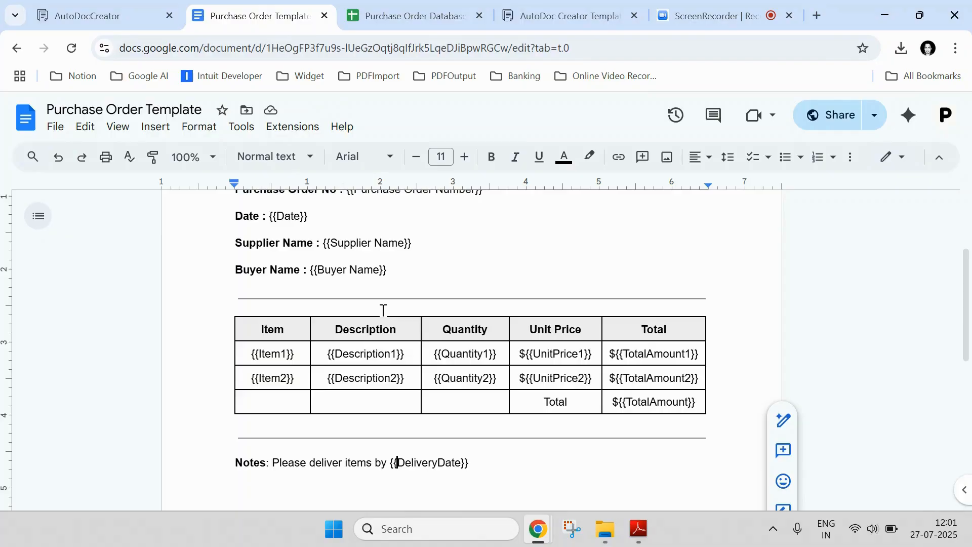
Step: Check the template's {{Purchase Order Number}}, Date and {{Supplier Name}} placeholders against the Purchase Order Database columns
click(416, 15)
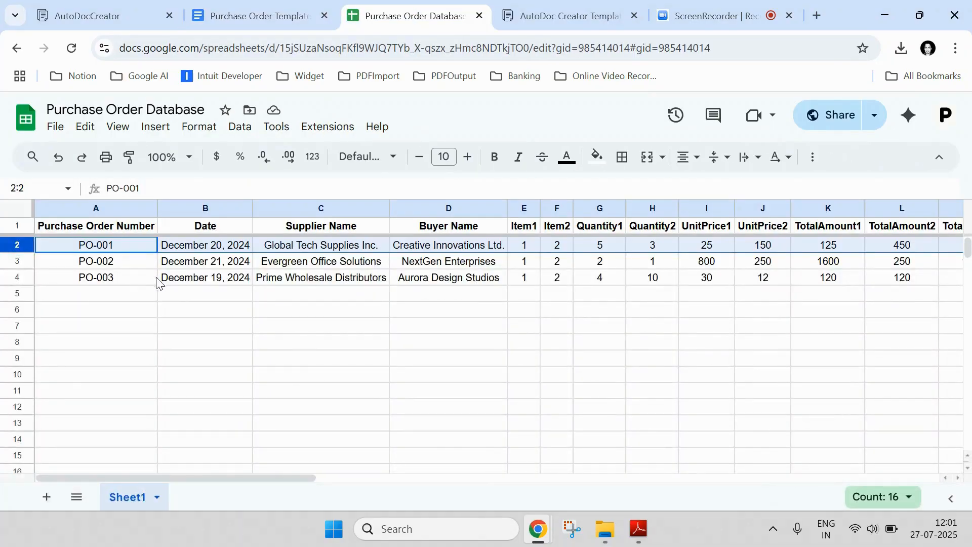
click(304, 10)
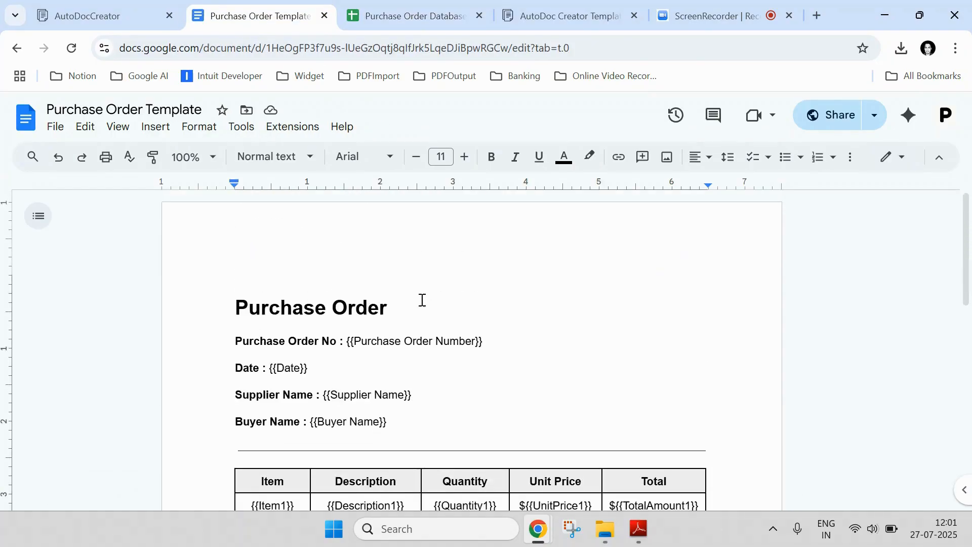
drag(354, 341, 473, 338)
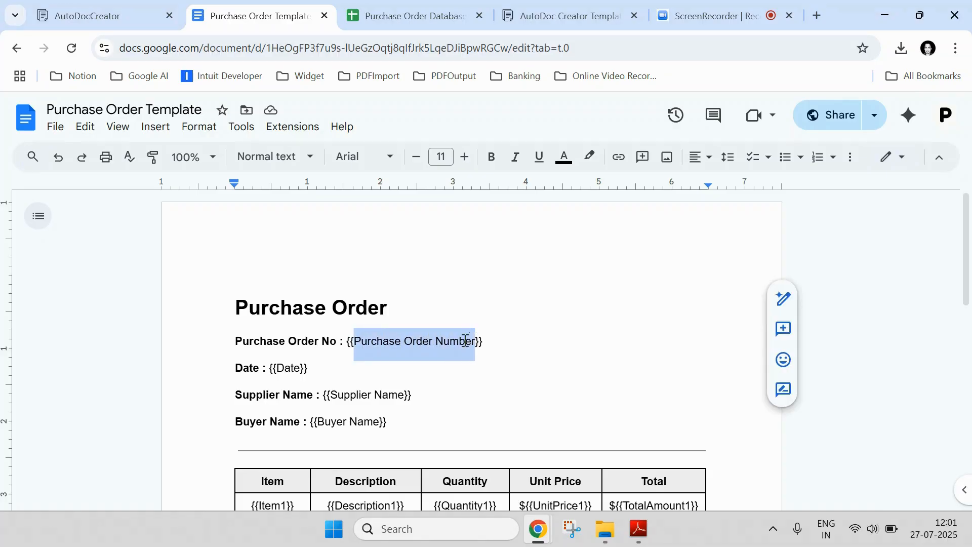
double_click(282, 368)
drag(329, 394, 415, 393)
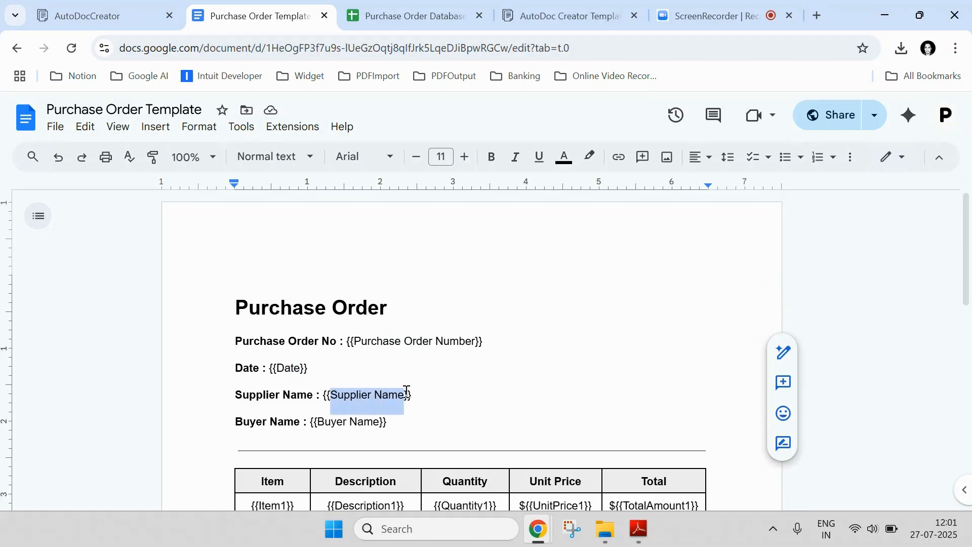
Step: Sign out of AutoDocCreator from the P account menu
click(107, 16)
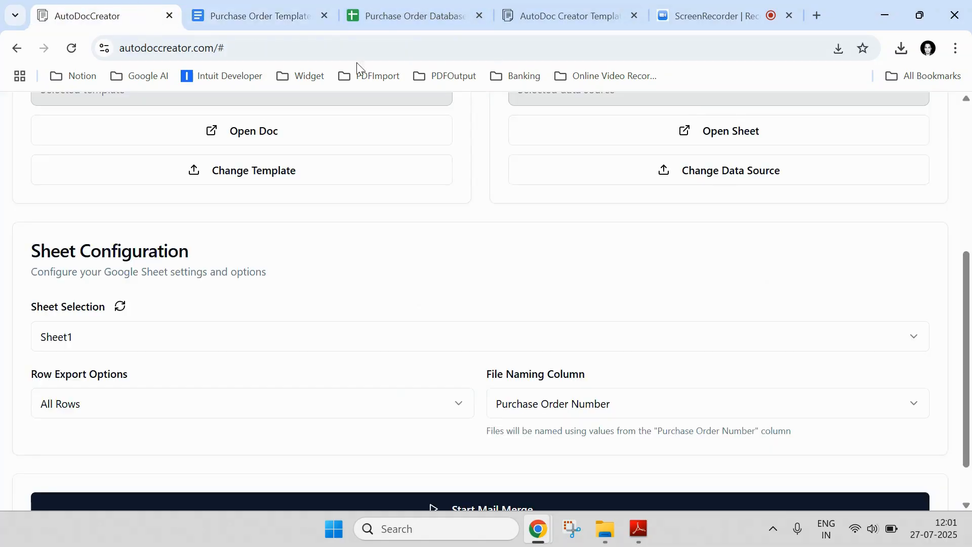
scroll(737, 197, up, 5)
click(931, 116)
click(808, 190)
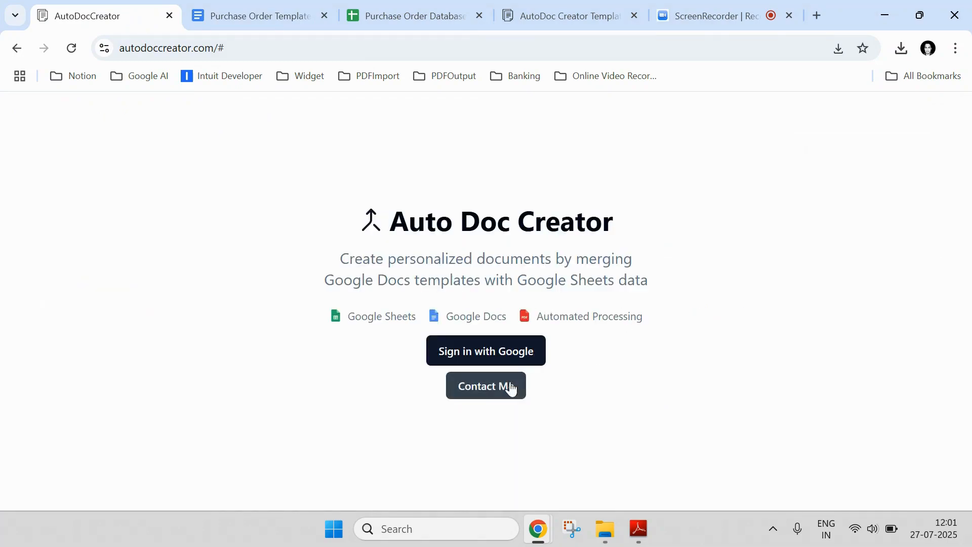
Step: Reveal and highlight the contact e-mail on the landing page, then go to the screen recording page
click(517, 385)
drag(424, 406, 551, 395)
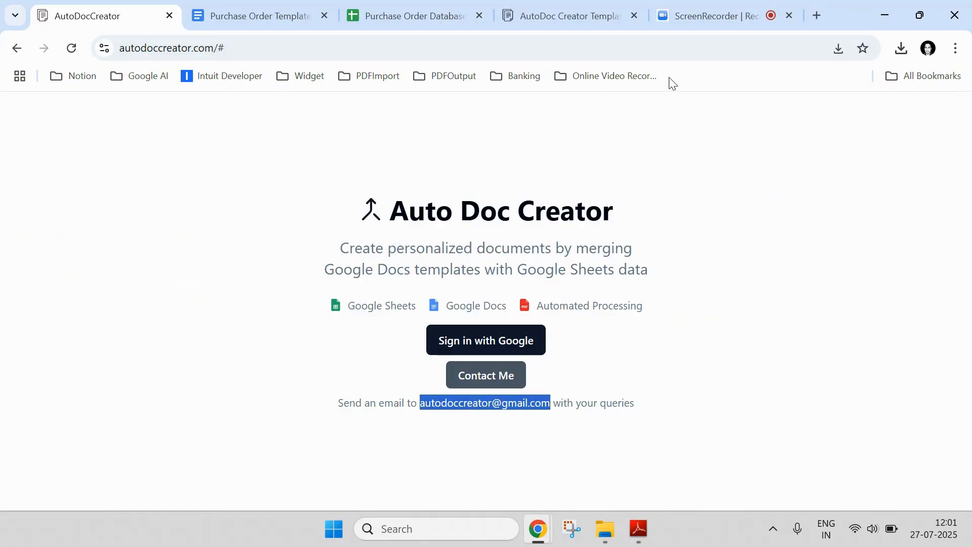
click(700, 21)
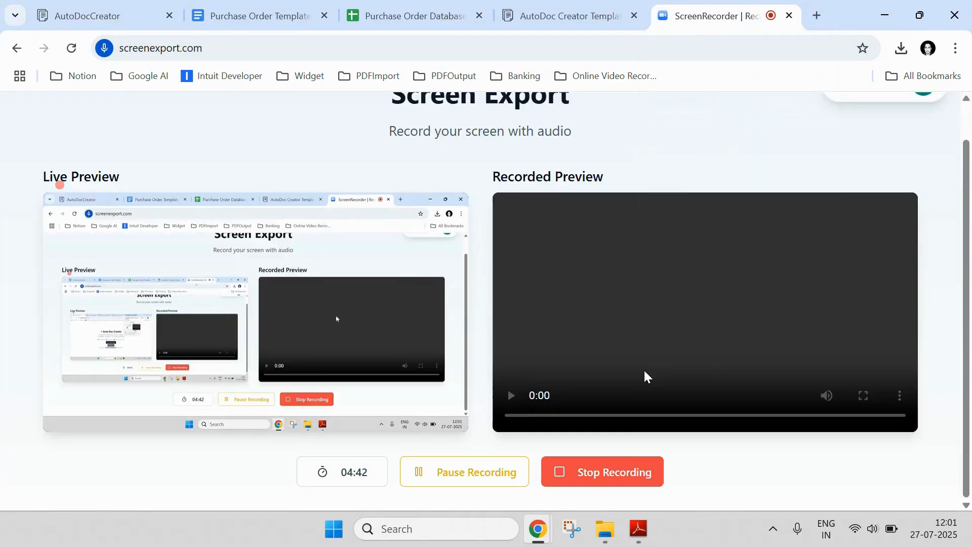